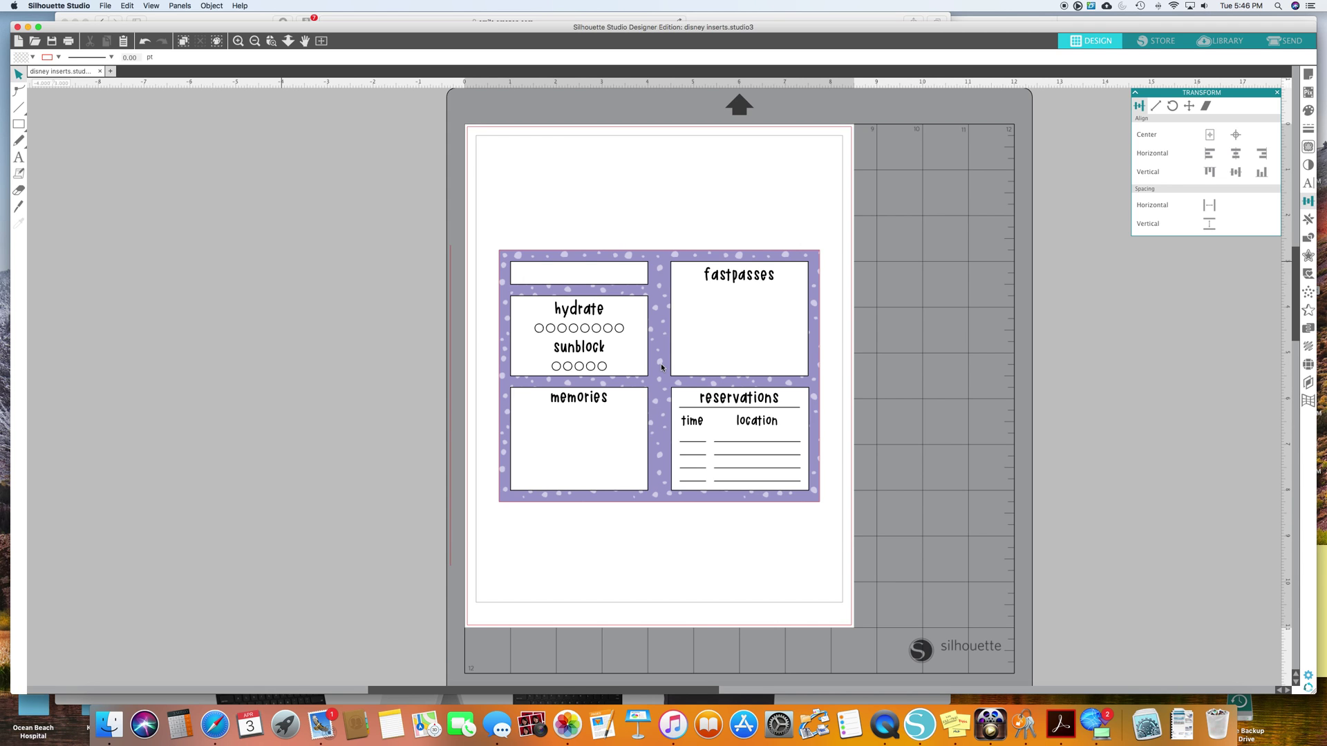
# Move the finished insert design off the page into the empty area beside it, and display the page's grid options.
pyautogui.moveTo(661, 365); pyautogui.dragTo(253, 265)
pyautogui.click(512, 291)
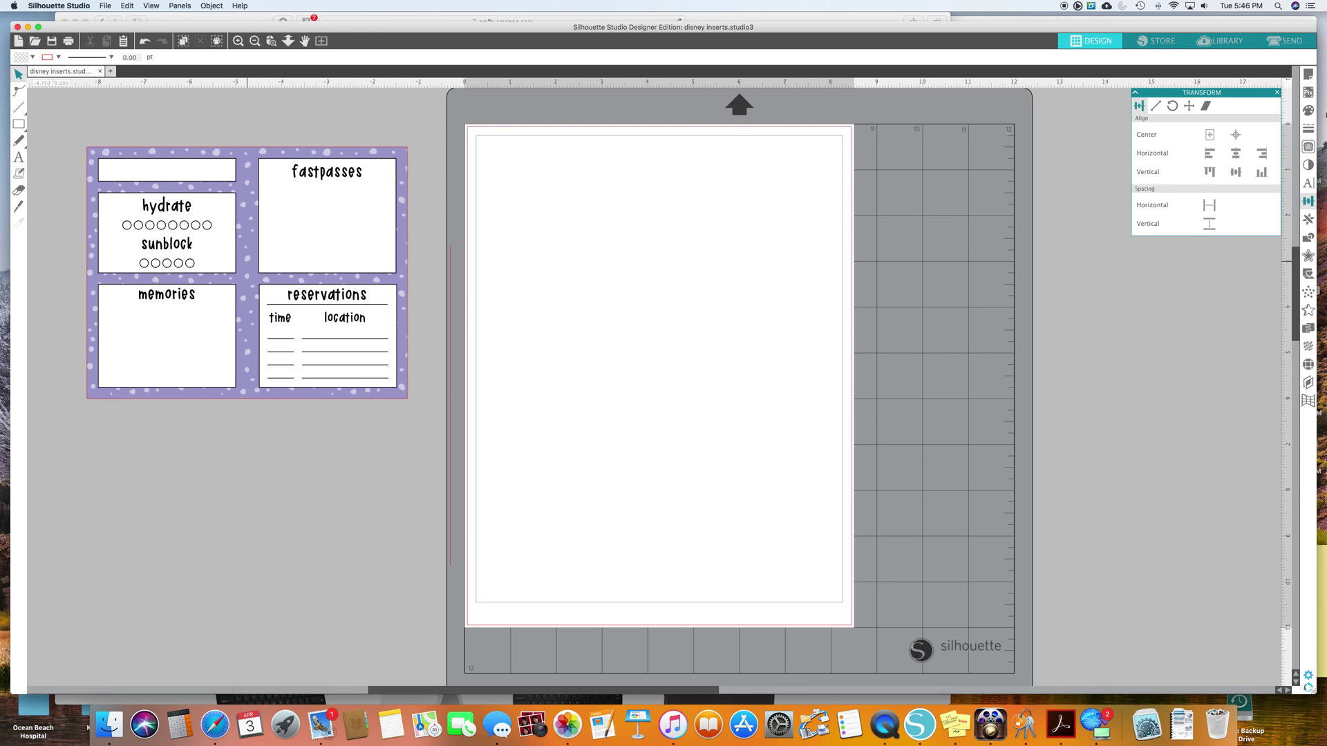
pyautogui.click(1307, 77)
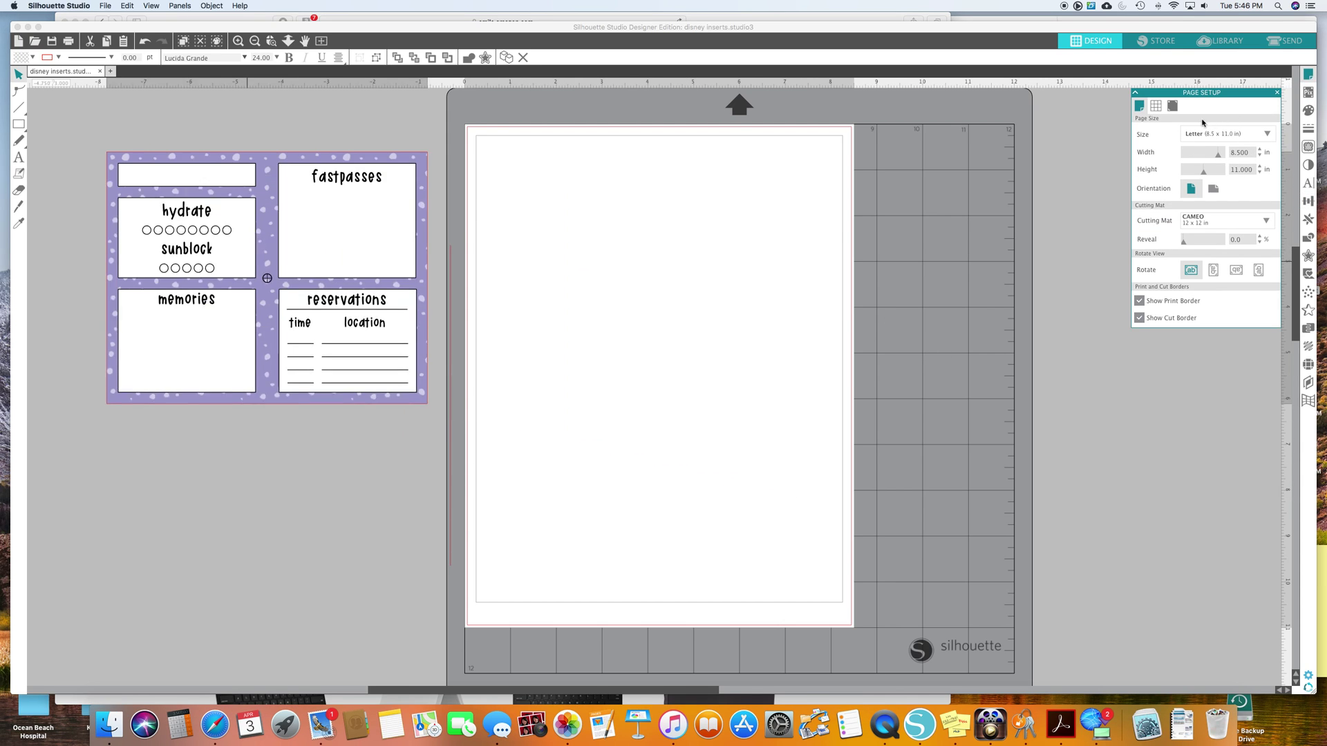
pyautogui.click(1156, 105)
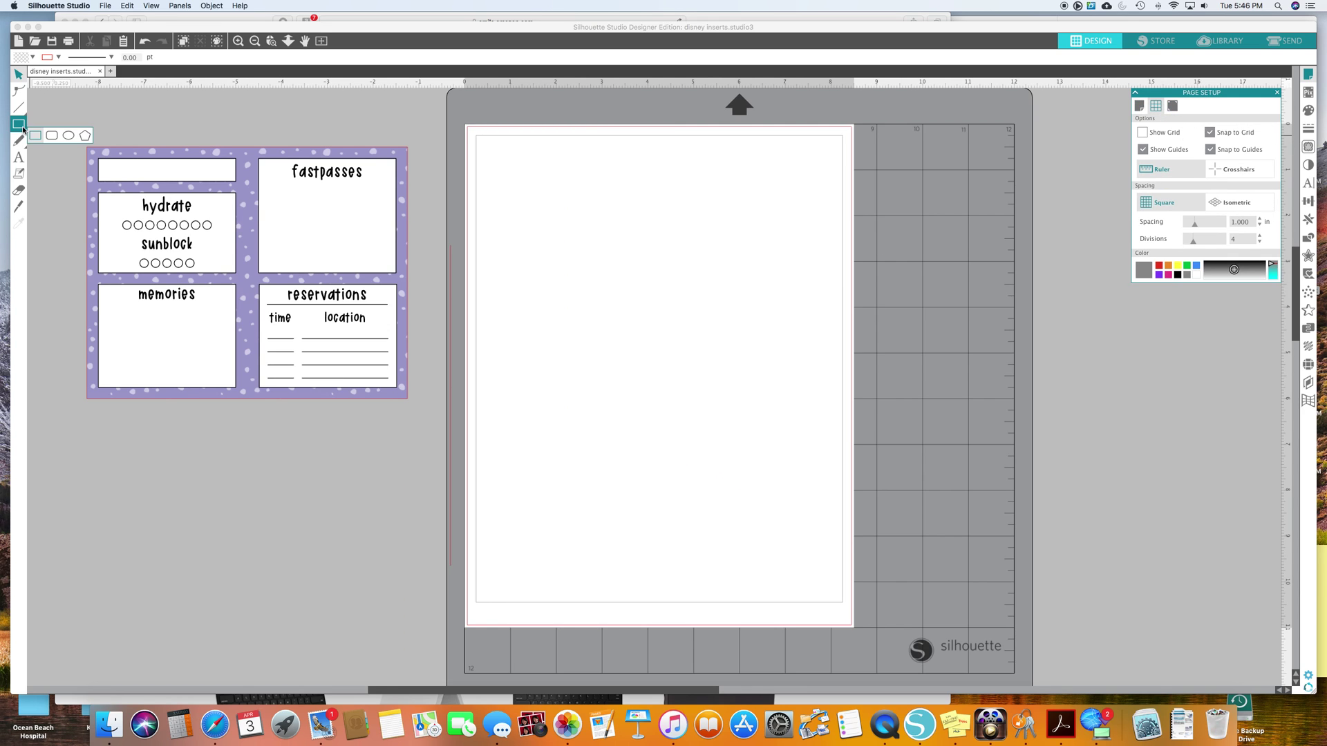
# Draw a rectangle about 7 by 5.5 in on the page as the outer frame of the insert.
pyautogui.click(35, 125)
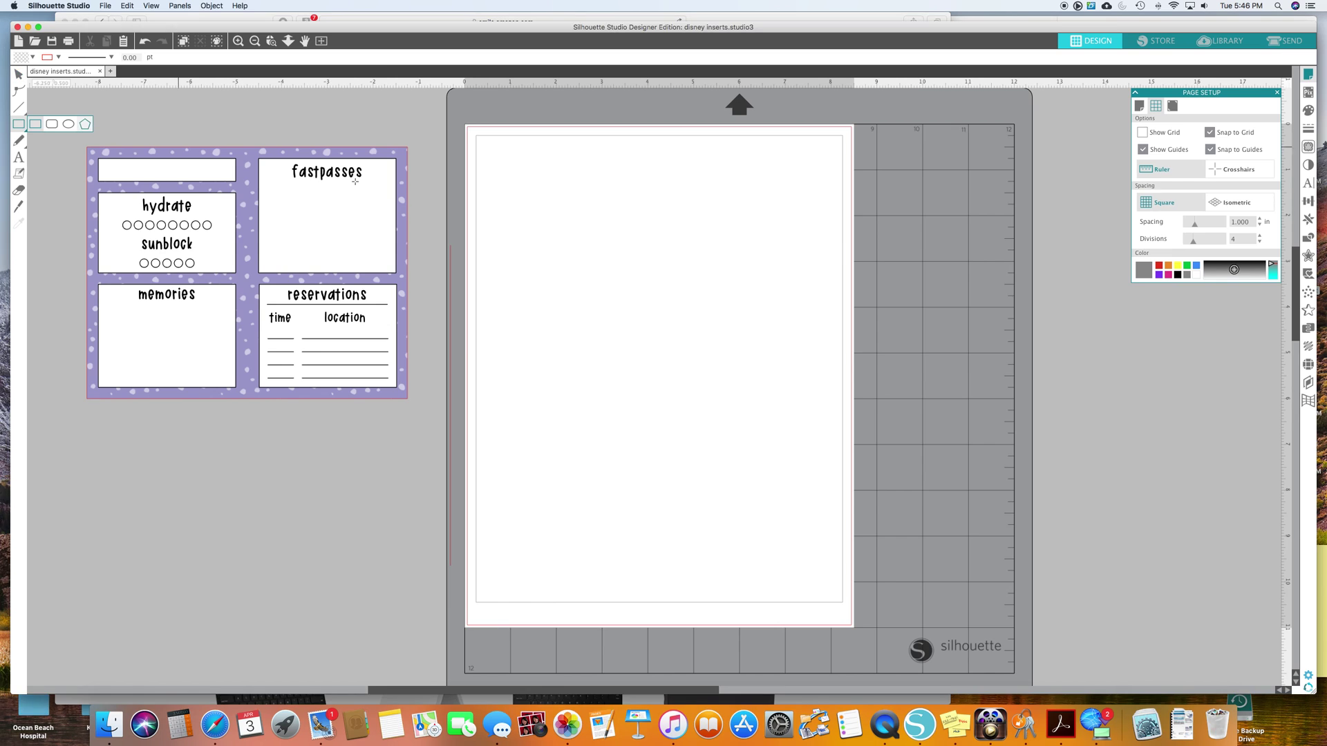
pyautogui.moveTo(498, 215)
pyautogui.mouseDown()
pyautogui.moveTo(527, 379)
pyautogui.moveTo(752, 450)
pyautogui.moveTo(818, 450)
pyautogui.moveTo(816, 462)
pyautogui.mouseUp()
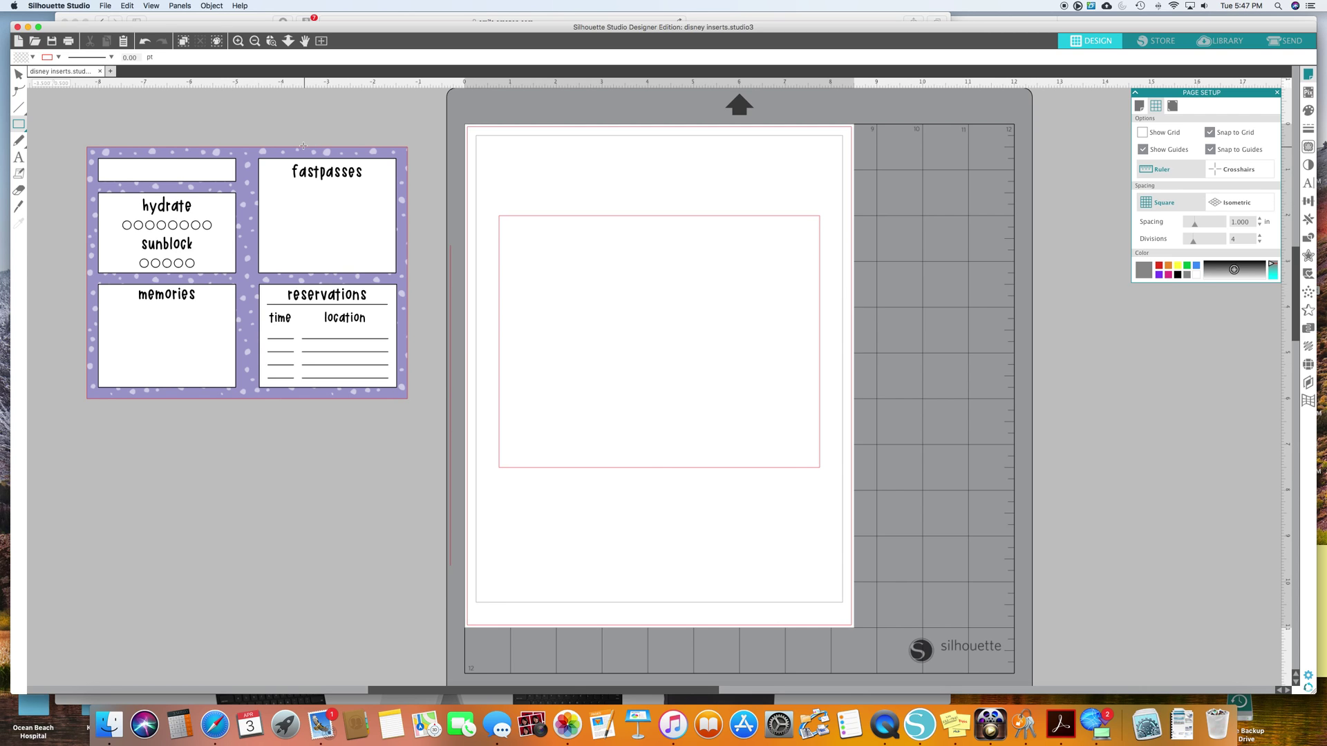
# Centre the vertical guide line and the large frame rectangle on the page.
pyautogui.click(19, 77)
pyautogui.click(450, 396)
pyautogui.click(408, 59)
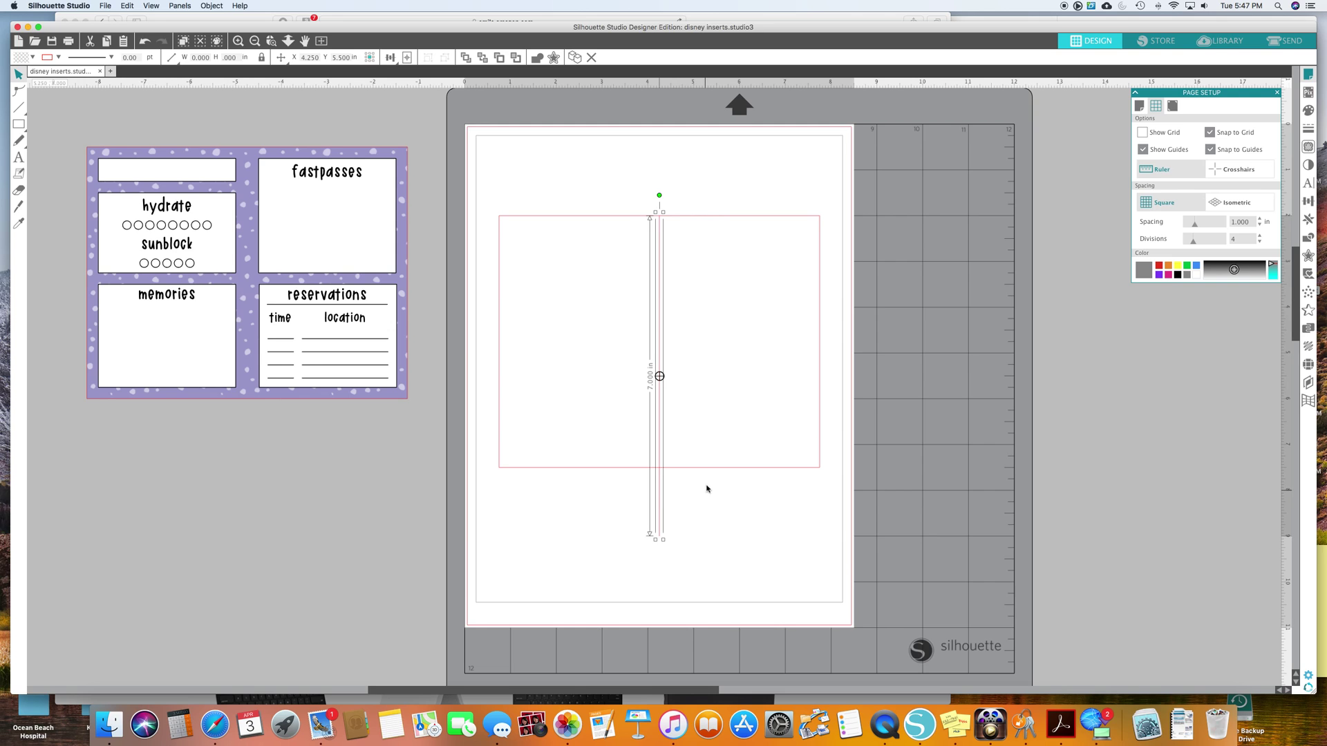
pyautogui.click(700, 470)
pyautogui.click(408, 58)
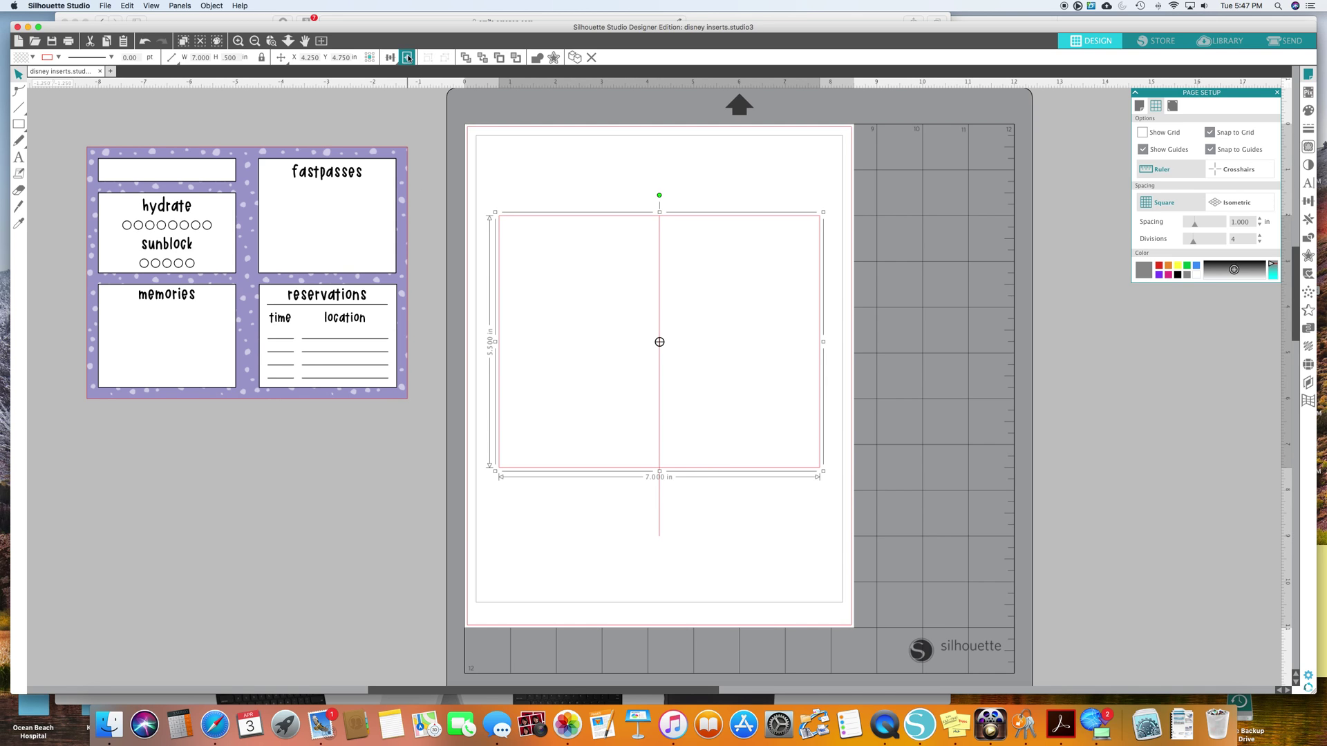
pyautogui.click(1039, 211)
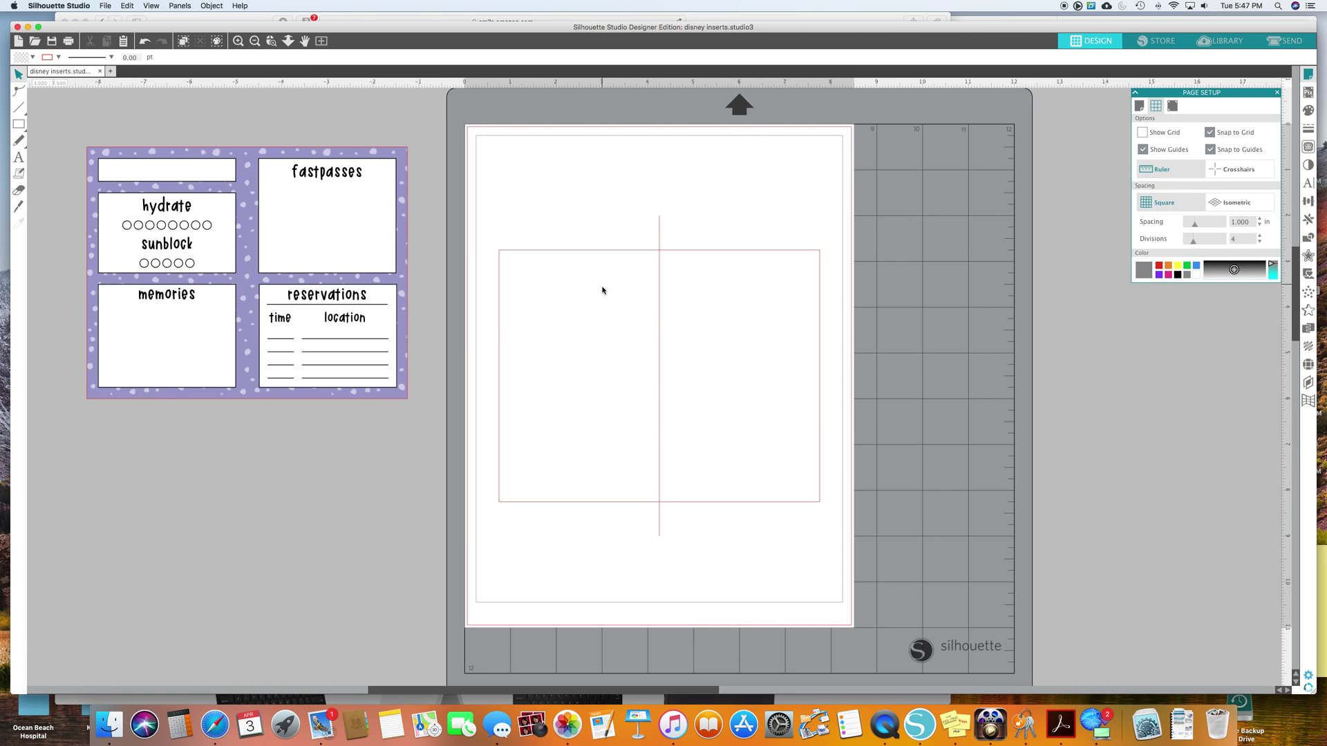
pyautogui.click(19, 124)
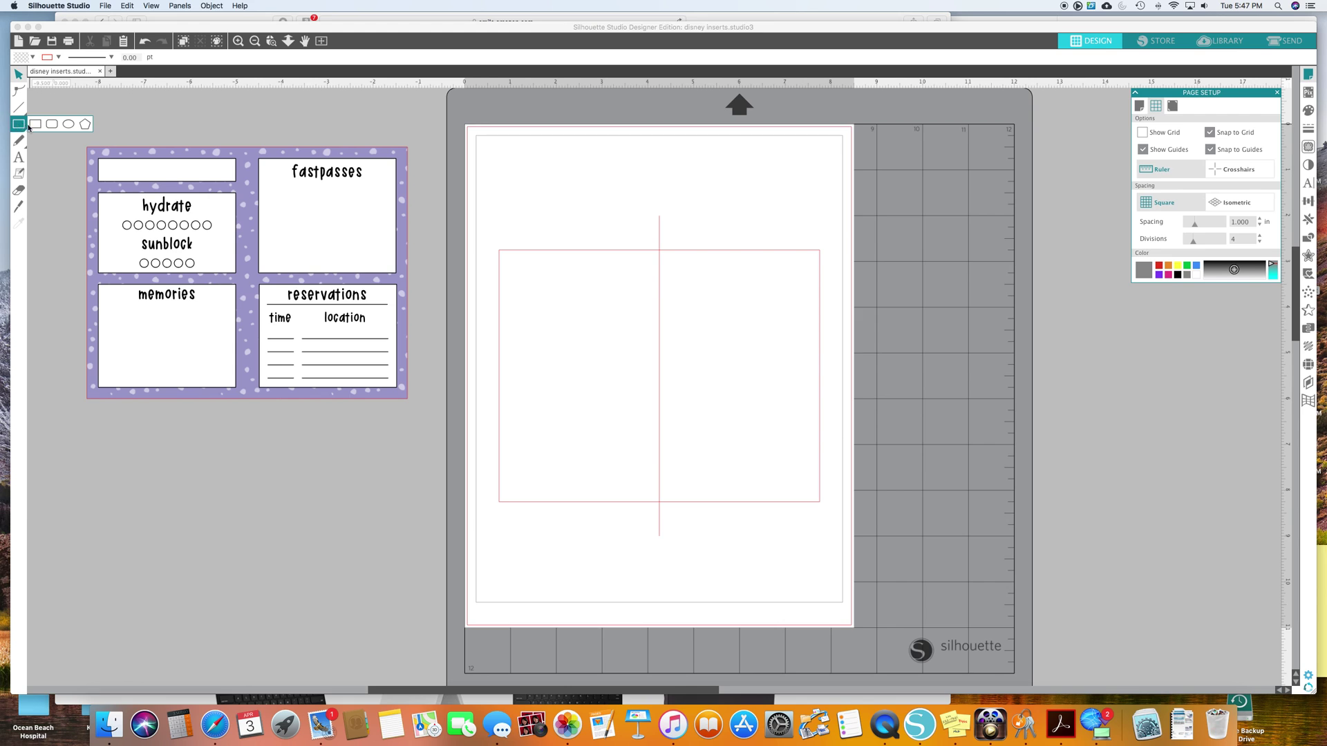
pyautogui.moveTo(498, 216); pyautogui.dragTo(571, 293)
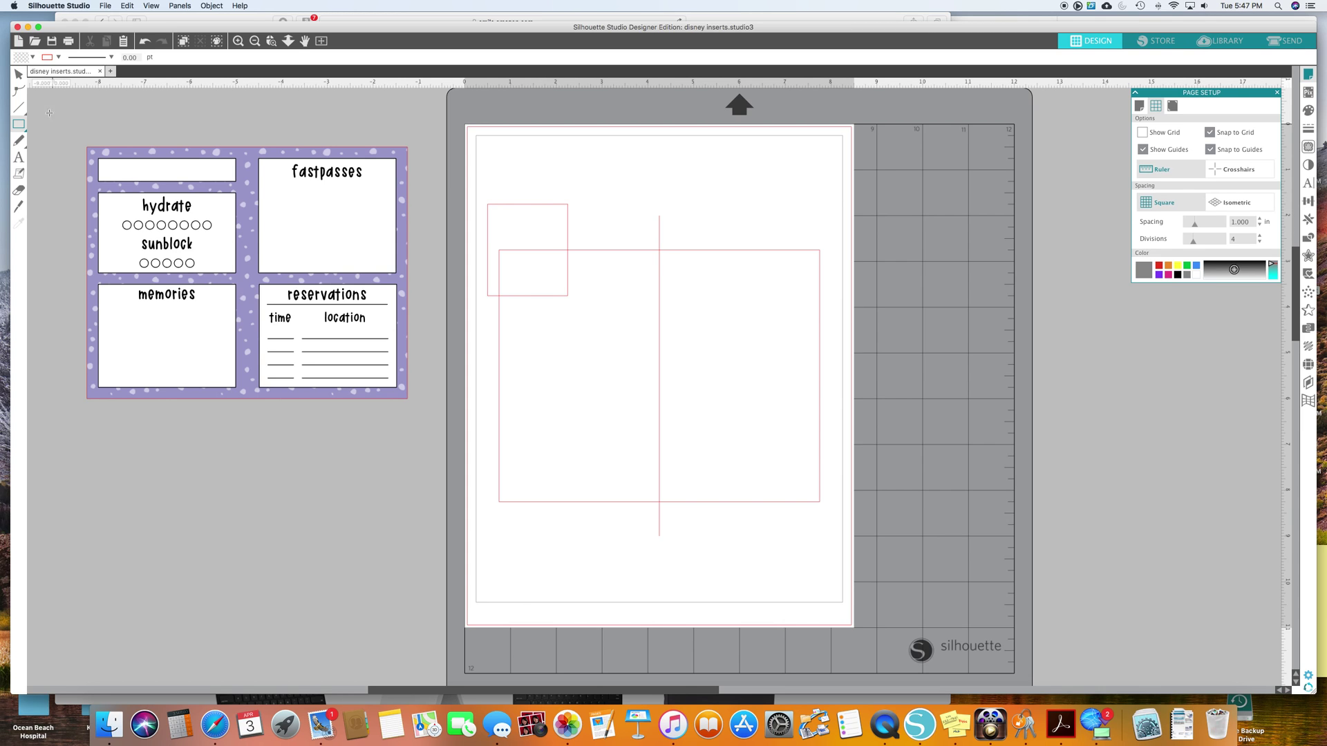
pyautogui.click(18, 73)
pyautogui.click(547, 206)
pyautogui.rightClick(546, 205)
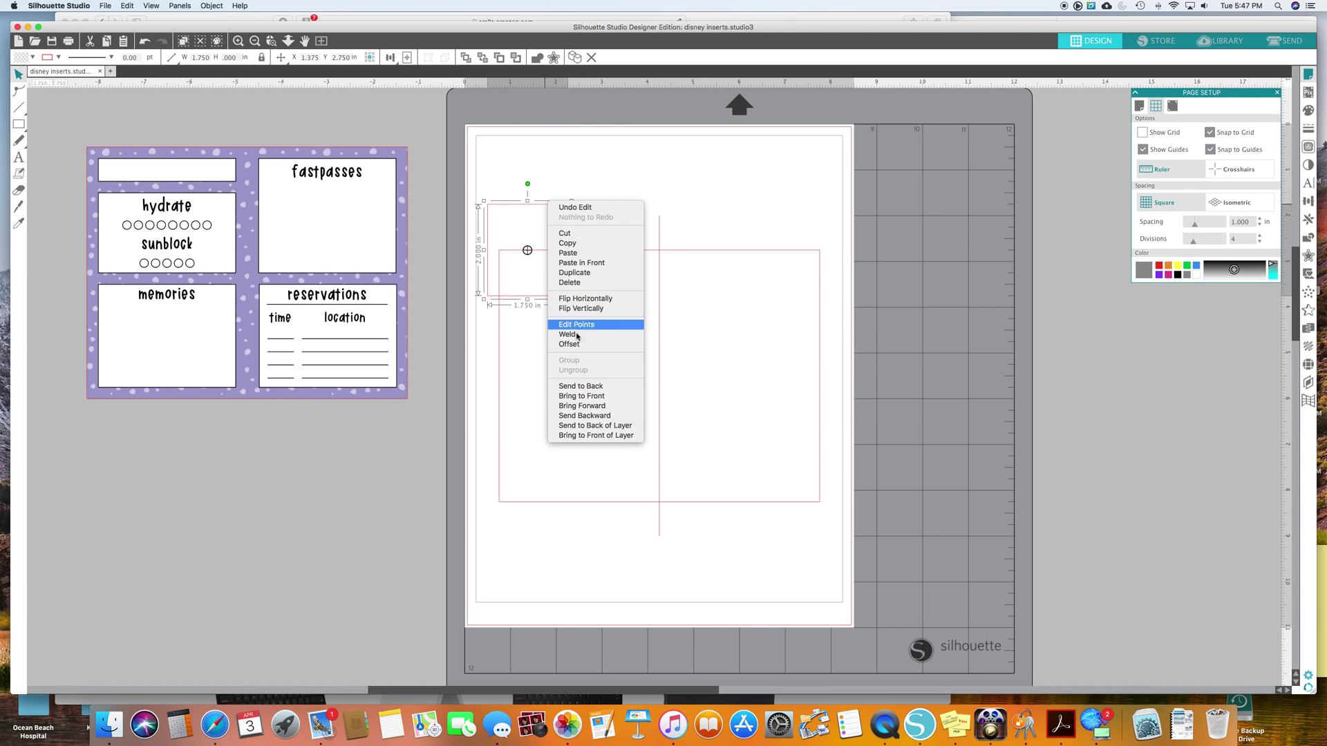
pyautogui.click(596, 395)
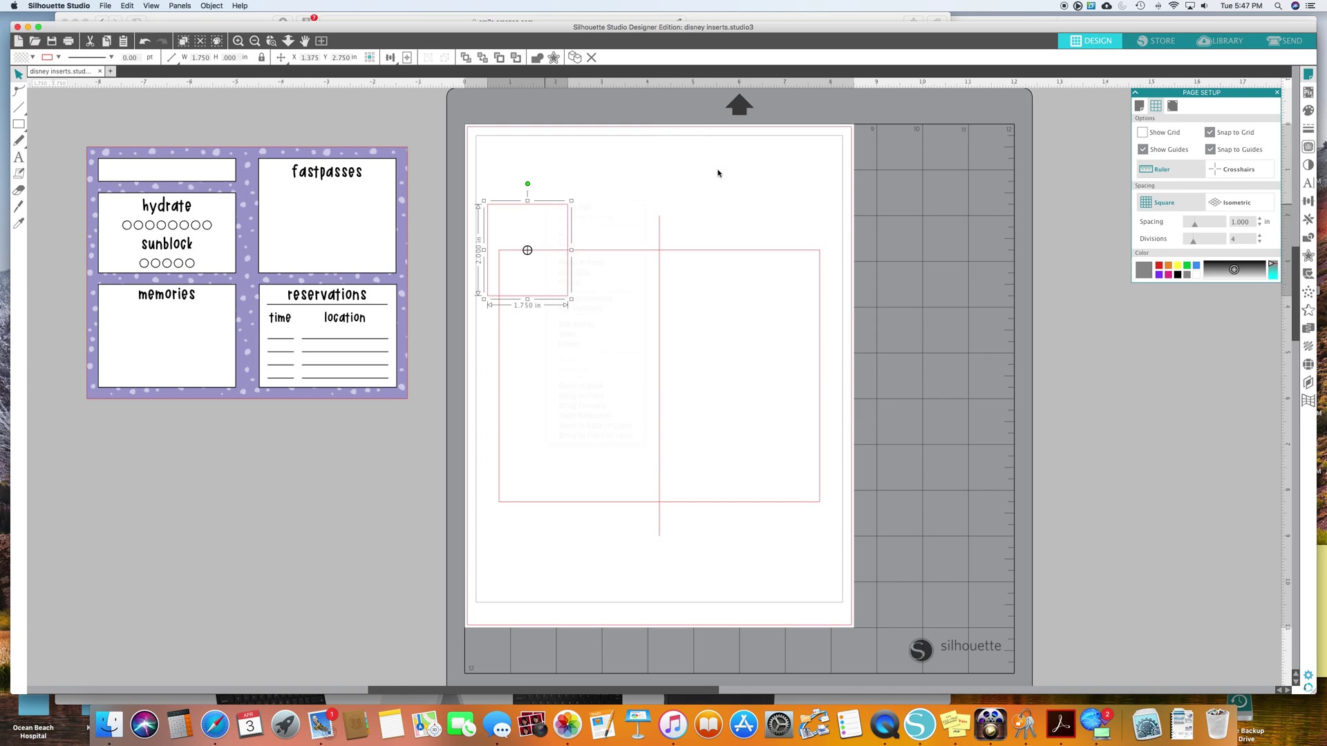
pyautogui.rightClick(541, 207)
pyautogui.click(566, 283)
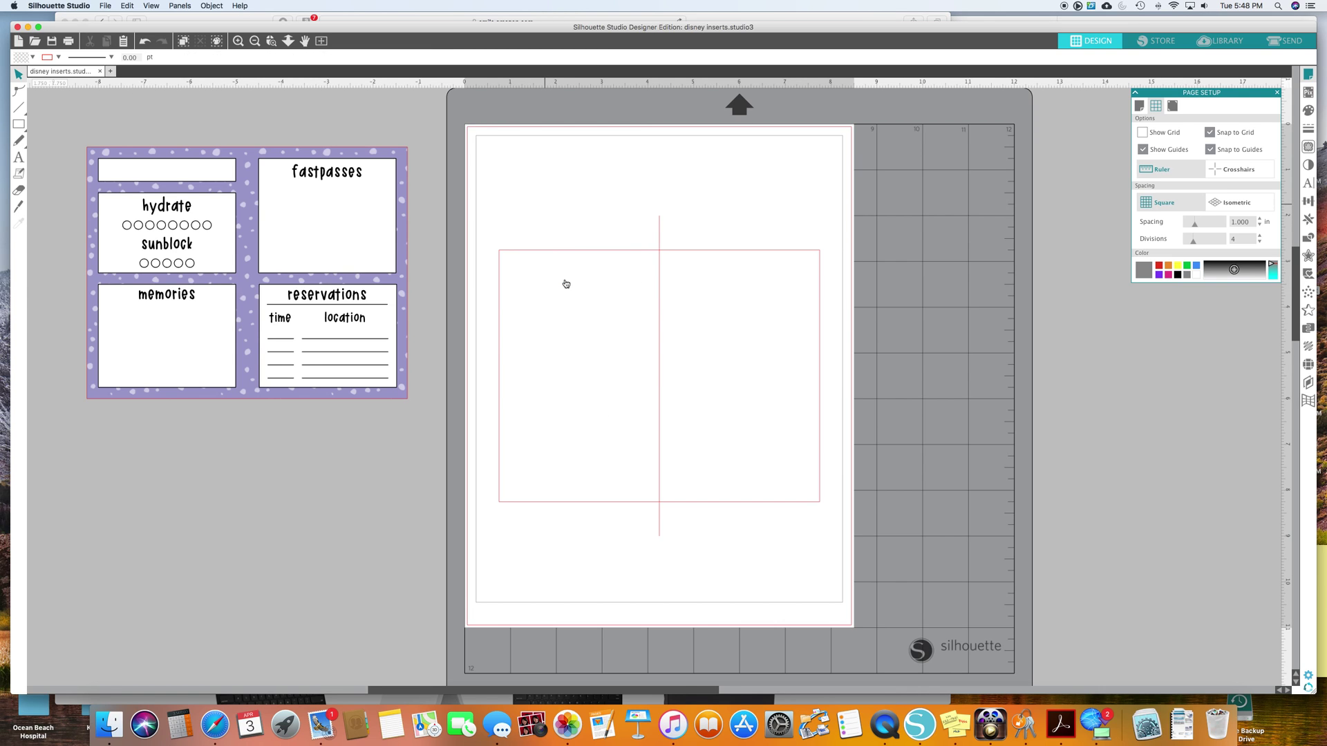
# Draw three stacked rectangles 3 in wide in the frame's left half, with the uppermost 0.5 in tall.
pyautogui.click(31, 125)
pyautogui.moveTo(509, 270); pyautogui.dragTo(650, 281)
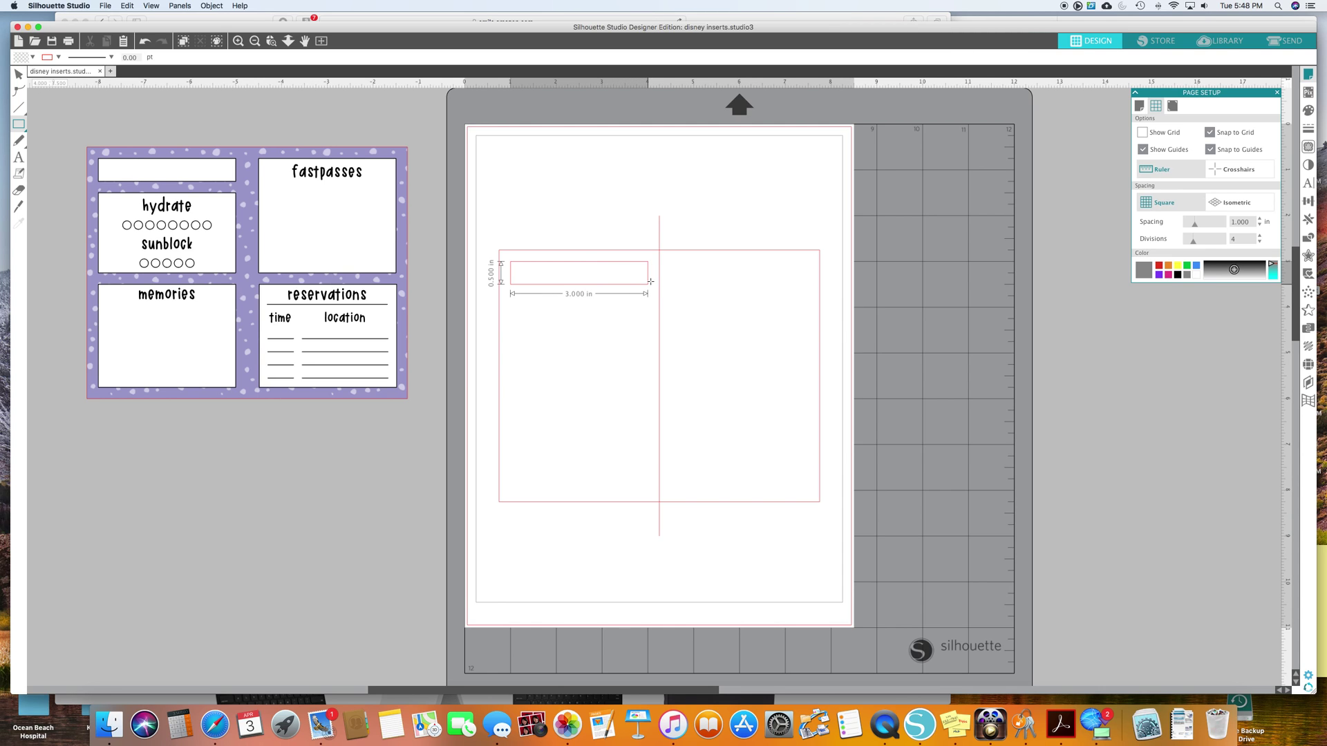
pyautogui.moveTo(651, 281); pyautogui.dragTo(650, 281)
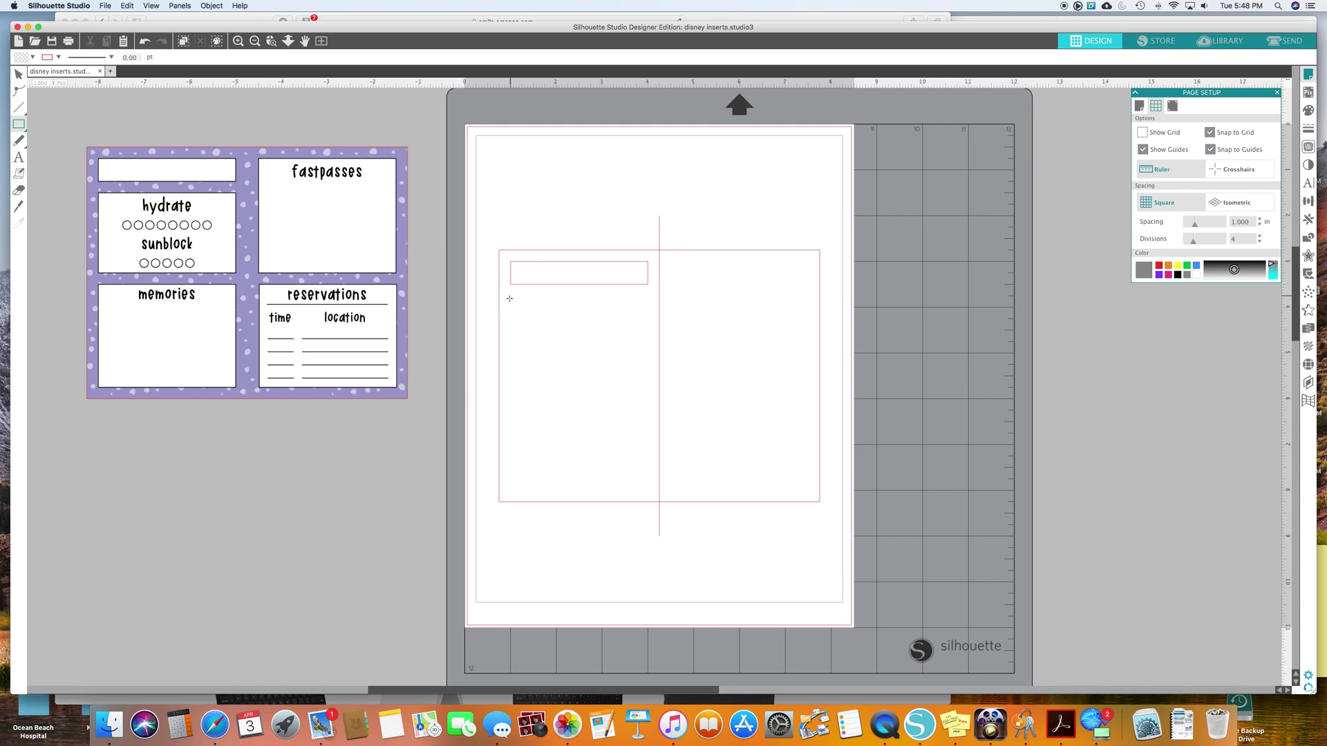
pyautogui.moveTo(511, 297); pyautogui.dragTo(643, 371)
pyautogui.moveTo(509, 390); pyautogui.dragTo(644, 493)
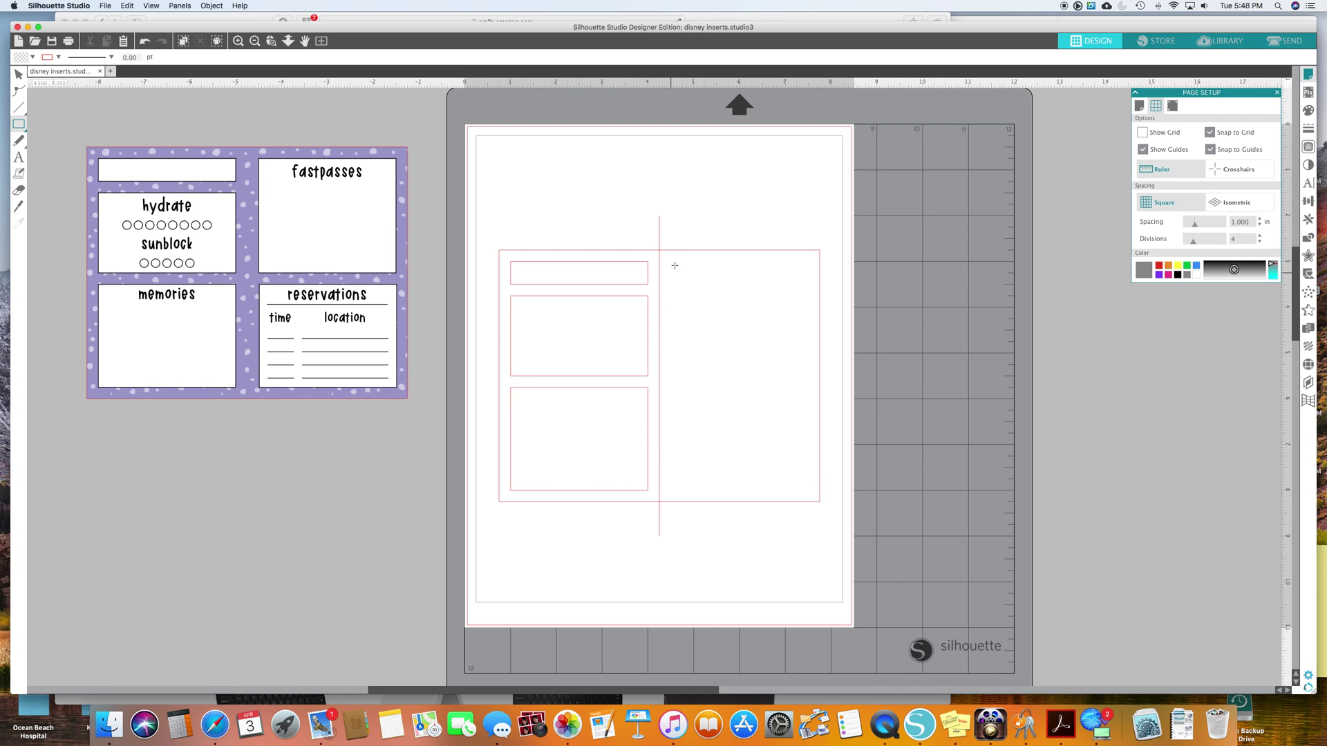
# Draw two stacked rectangles in the frame's right half, matching the width and lower edges of the left column's two larger boxes.
pyautogui.moveTo(675, 263)
pyautogui.mouseDown()
pyautogui.moveTo(806, 299)
pyautogui.moveTo(806, 380)
pyautogui.mouseUp()
pyautogui.moveTo(670, 391); pyautogui.dragTo(804, 488)
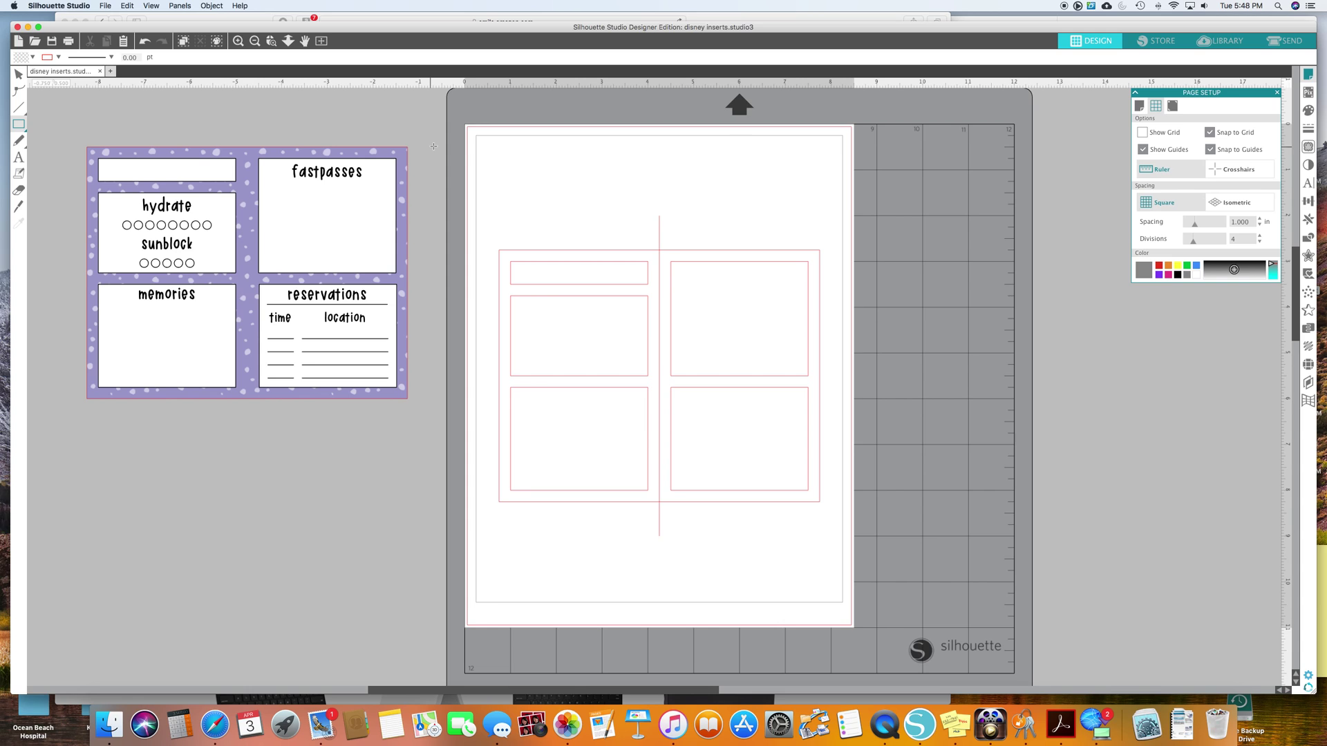
pyautogui.click(19, 73)
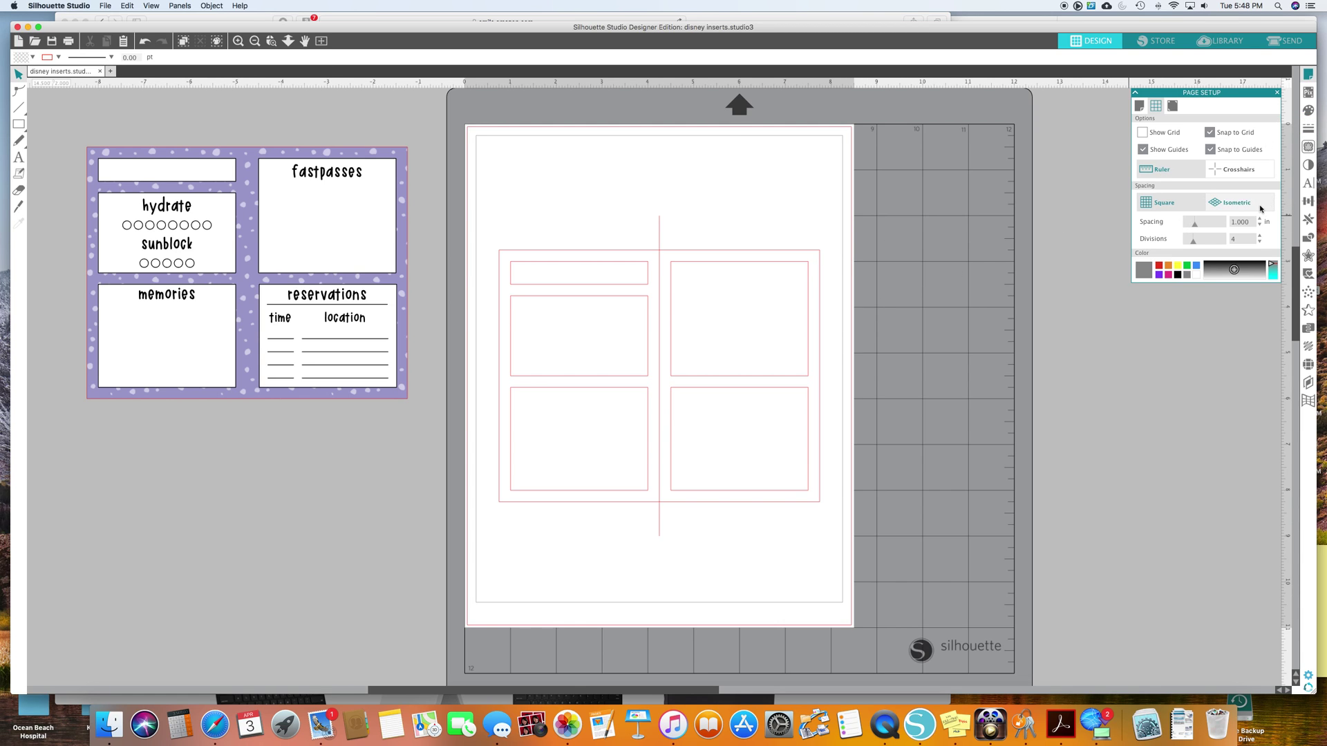
# Set the grid spacing to 0.5 in.
pyautogui.click(1260, 225)
pyautogui.click(1260, 226)
pyautogui.click(1260, 225)
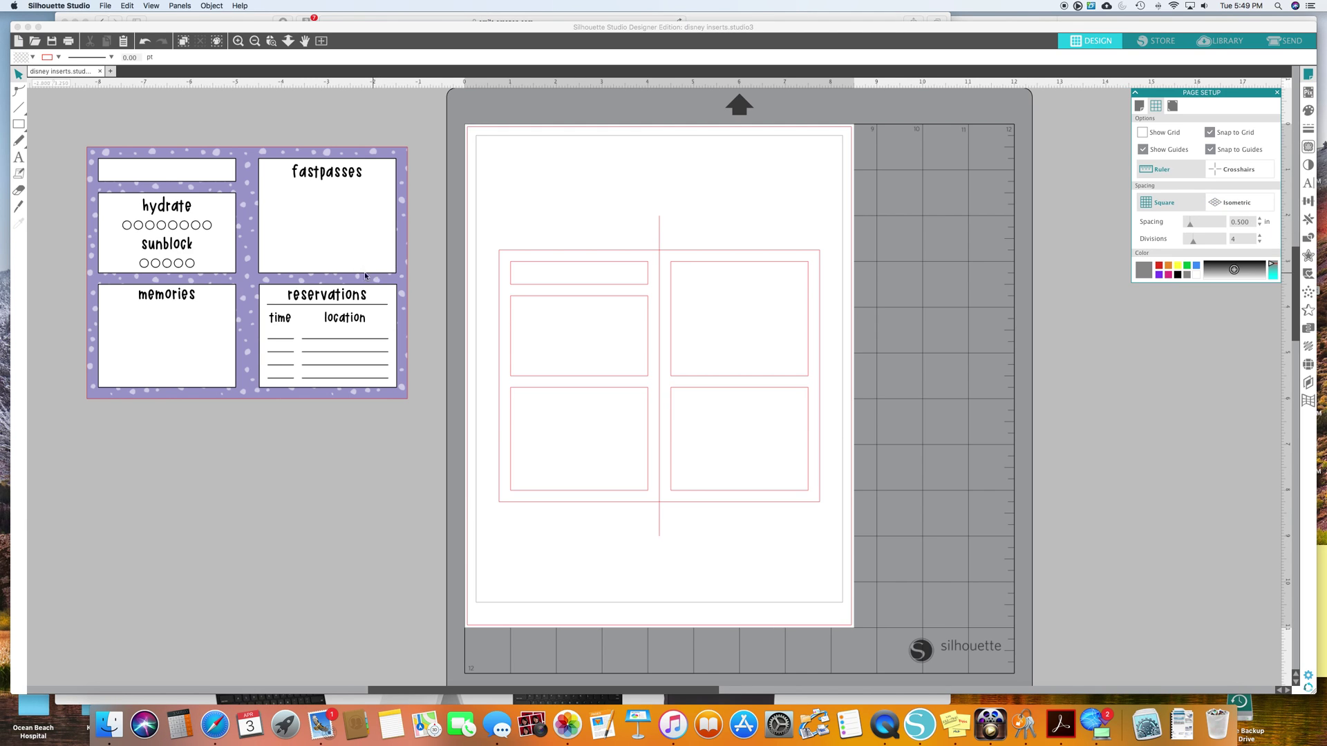
# Draw a small circle in the blank area above the frame and resize it to 0.2 in across.
pyautogui.click(22, 126)
pyautogui.click(53, 125)
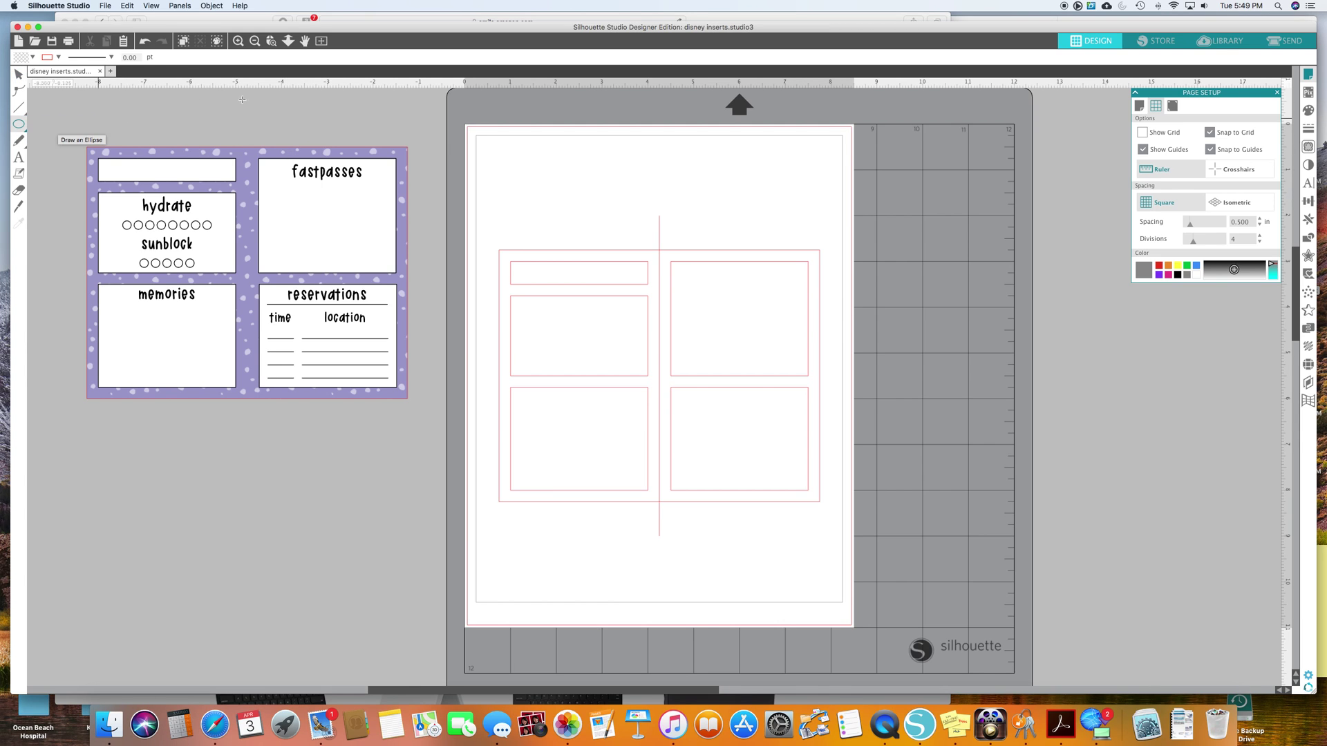
pyautogui.moveTo(730, 148); pyautogui.dragTo(737, 156)
pyautogui.click(19, 73)
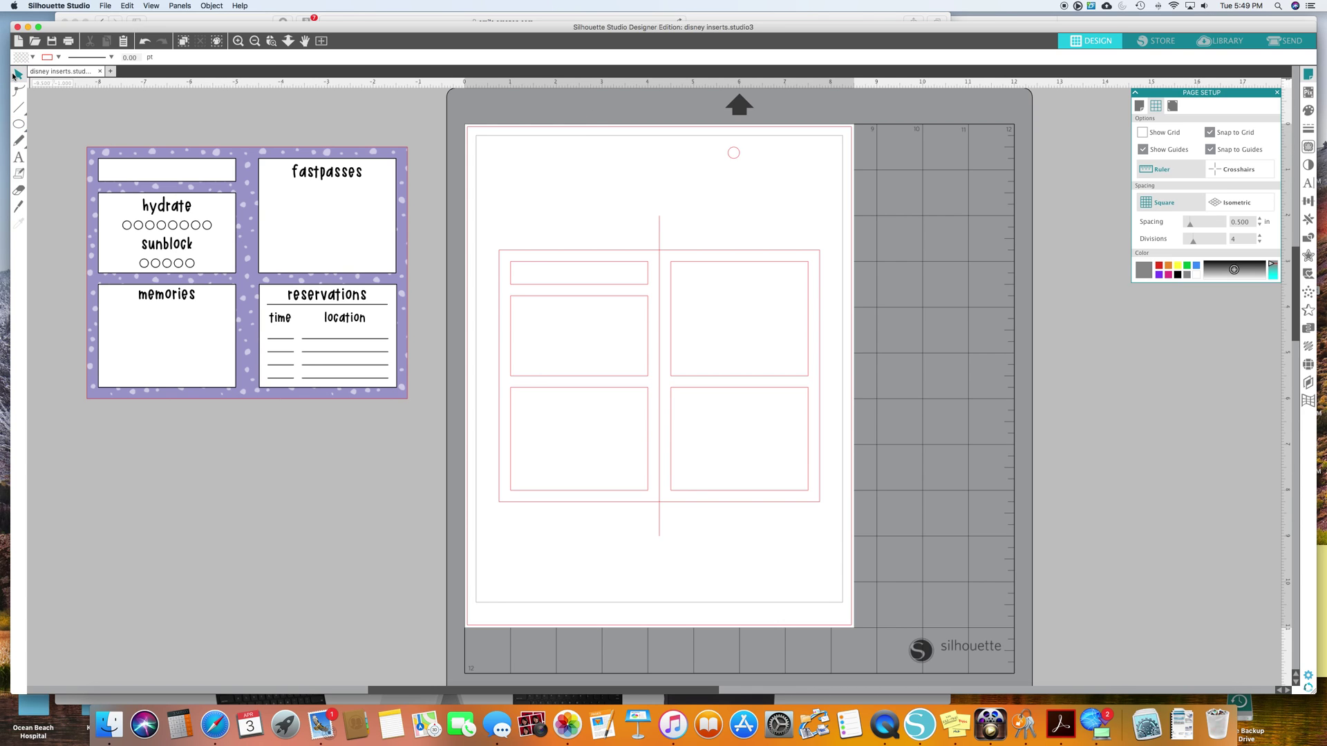
pyautogui.click(737, 162)
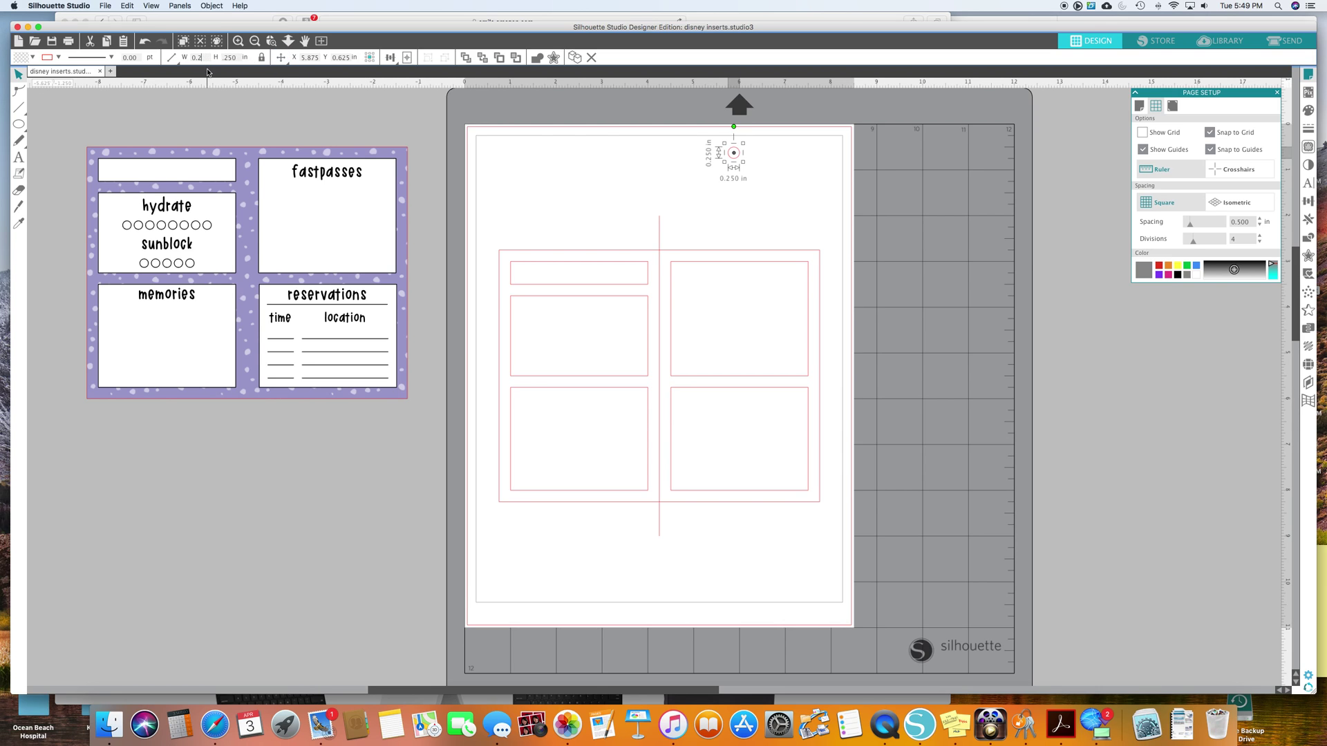
pyautogui.write('00')
pyautogui.press('Return')
# Duplicate the circle beside itself, then duplicate the pair to form a row of four evenly spaced circles.
pyautogui.rightClick(735, 159)
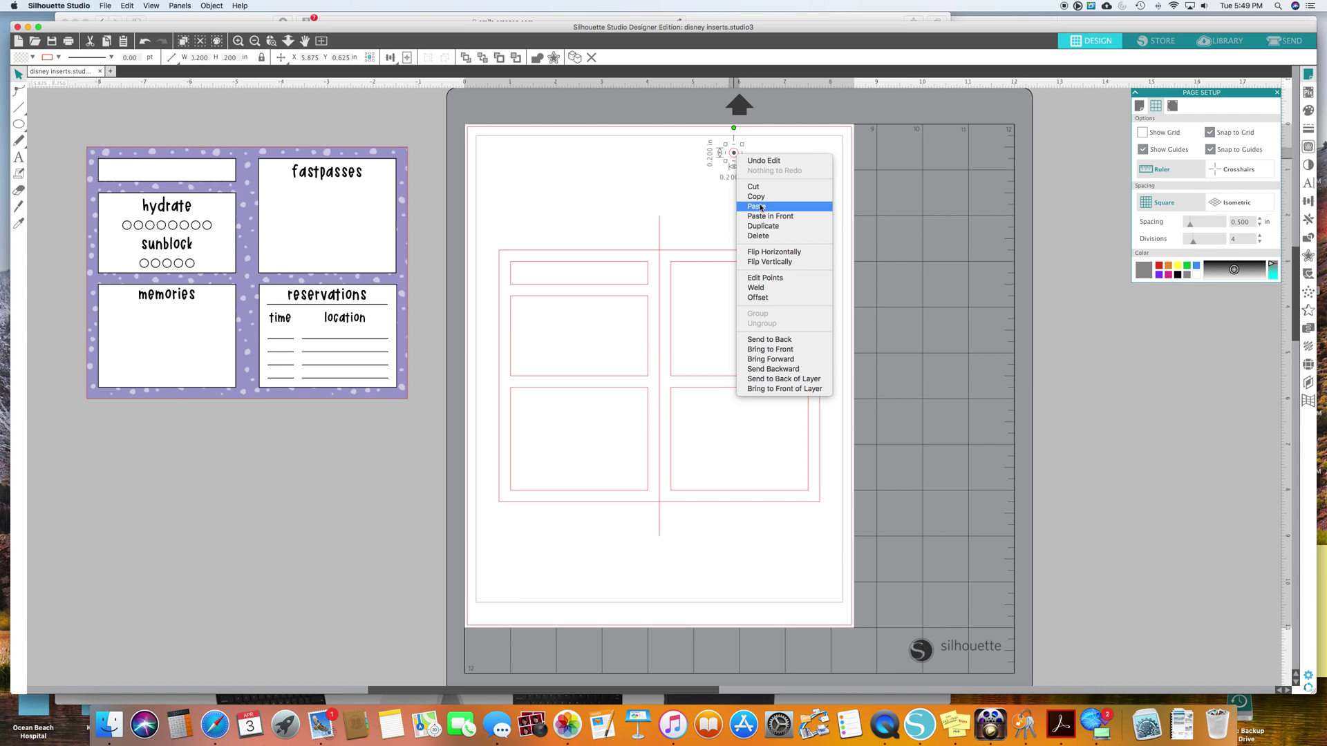
pyautogui.click(764, 226)
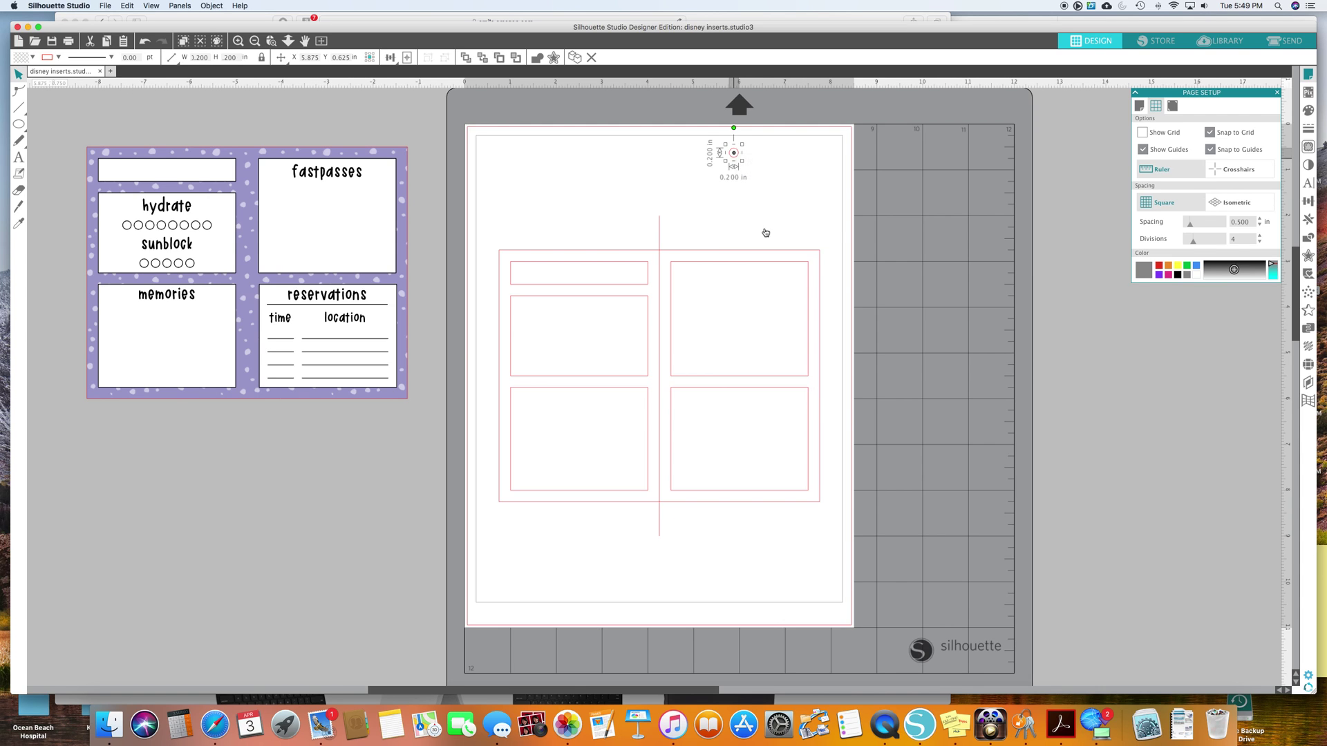
pyautogui.click(712, 165)
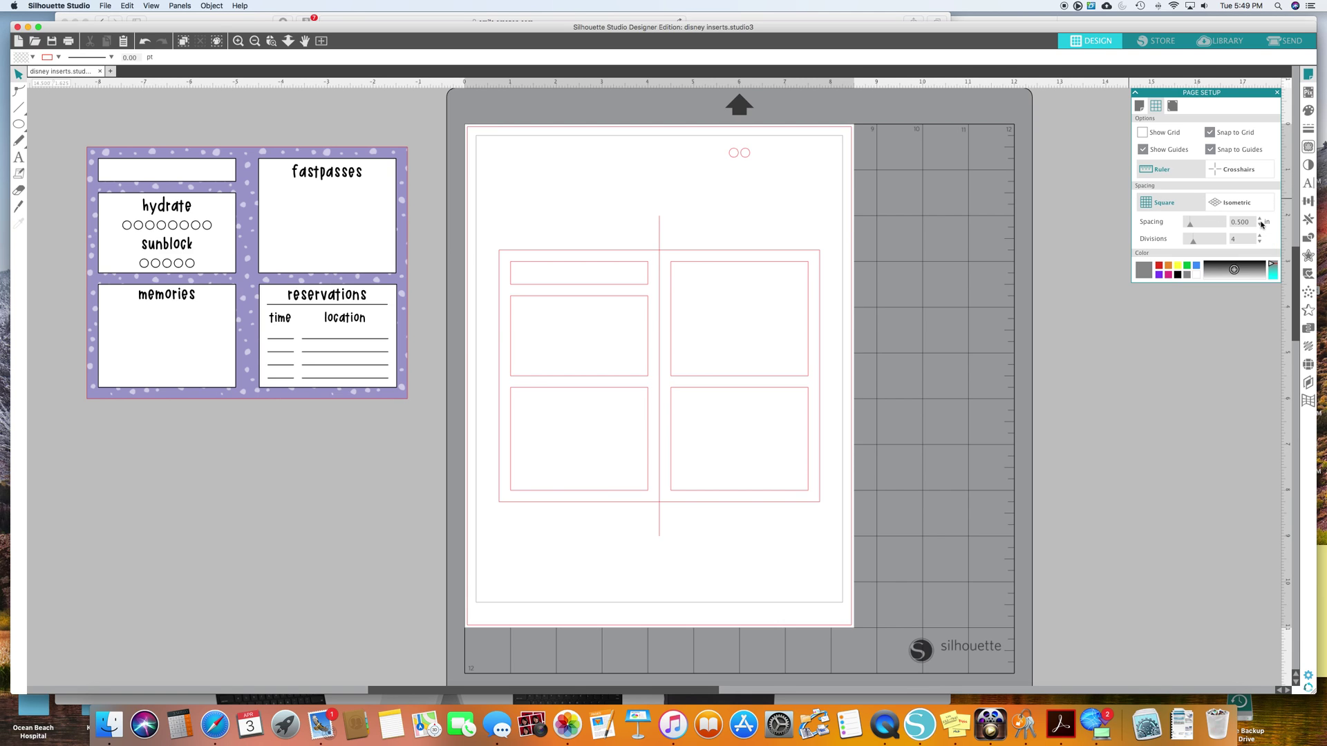
pyautogui.click(739, 153)
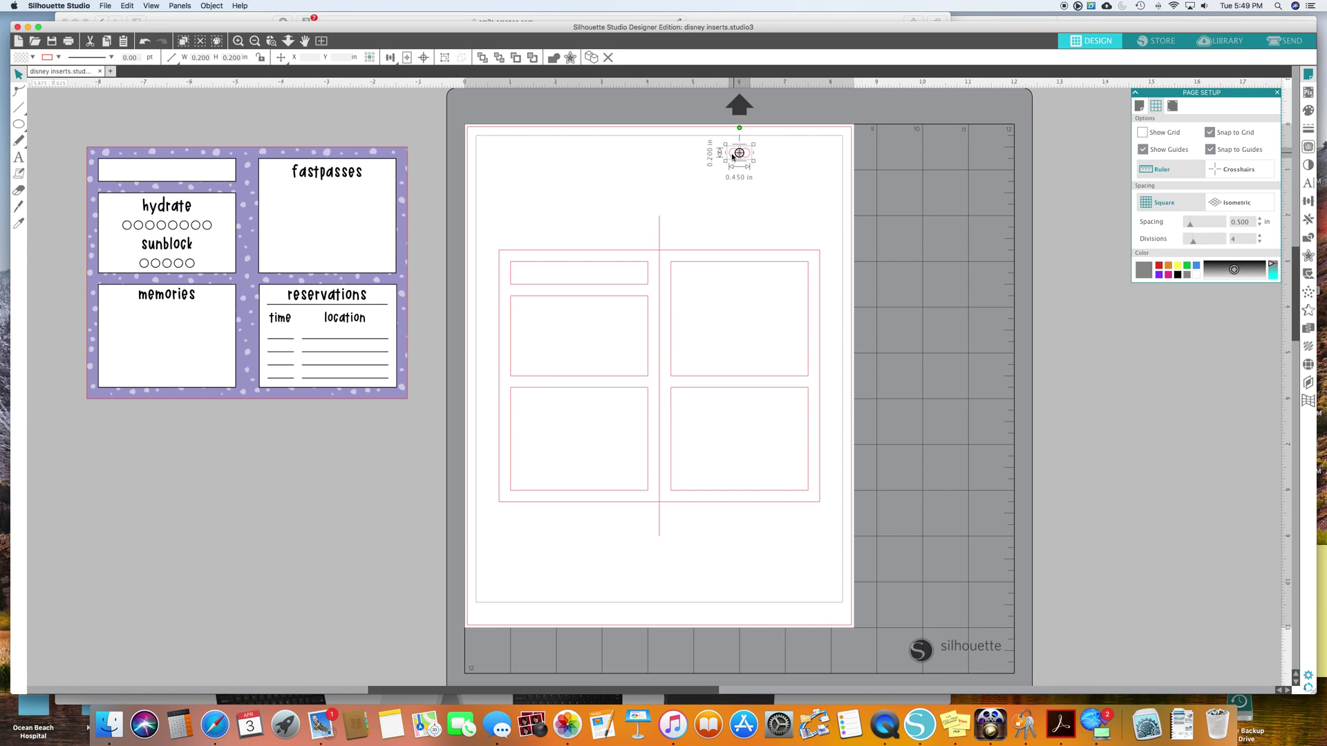
pyautogui.rightClick(734, 152)
pyautogui.click(783, 214)
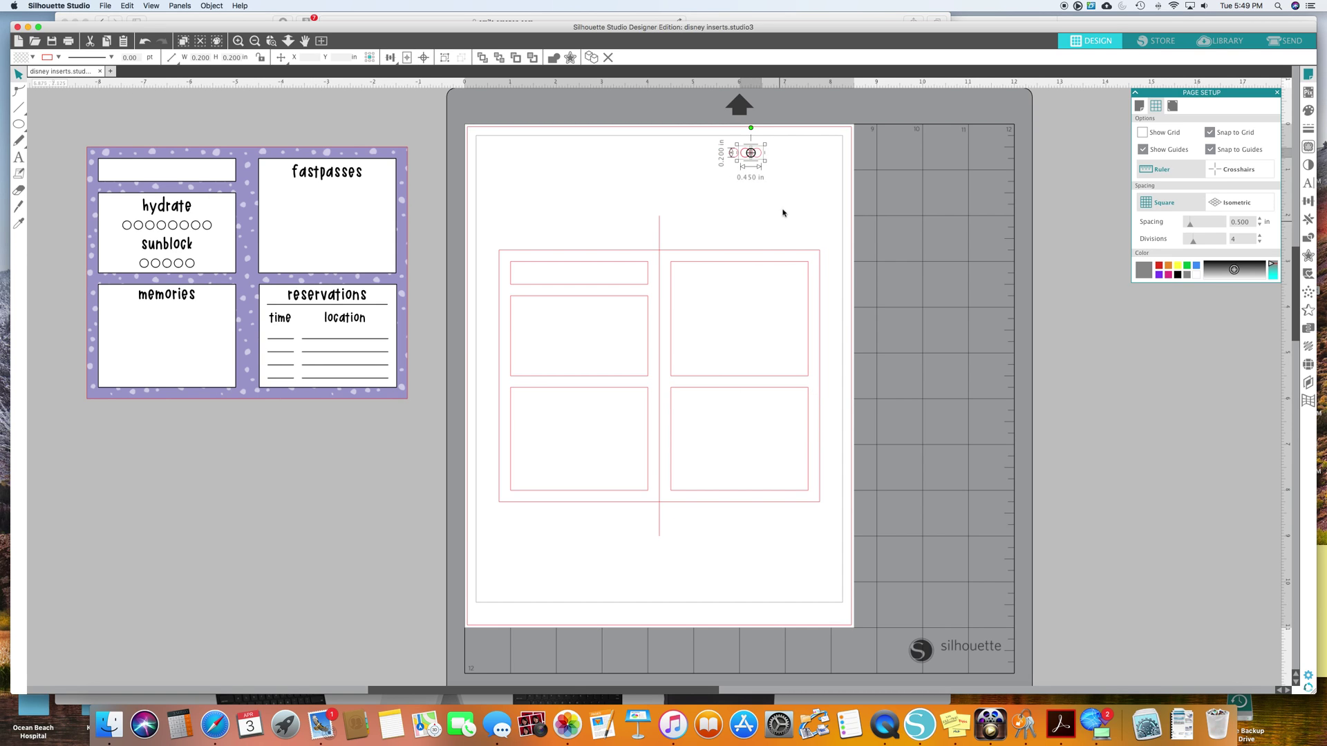
pyautogui.moveTo(761, 158); pyautogui.dragTo(709, 136)
pyautogui.click(788, 163)
# Duplicate the four circles and place the copies at the end of the row, making eight evenly spaced circles.
pyautogui.rightClick(728, 158)
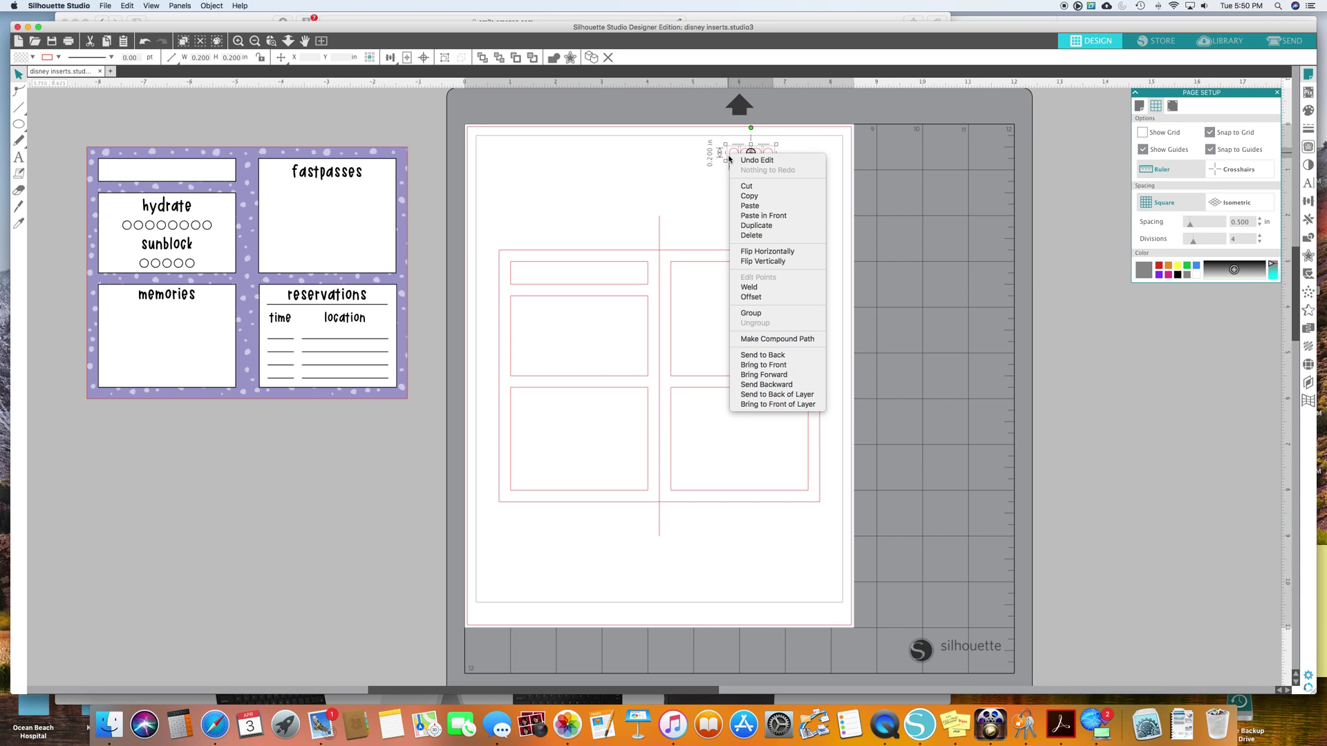
pyautogui.click(758, 228)
pyautogui.moveTo(780, 160); pyautogui.dragTo(814, 155)
pyautogui.click(855, 156)
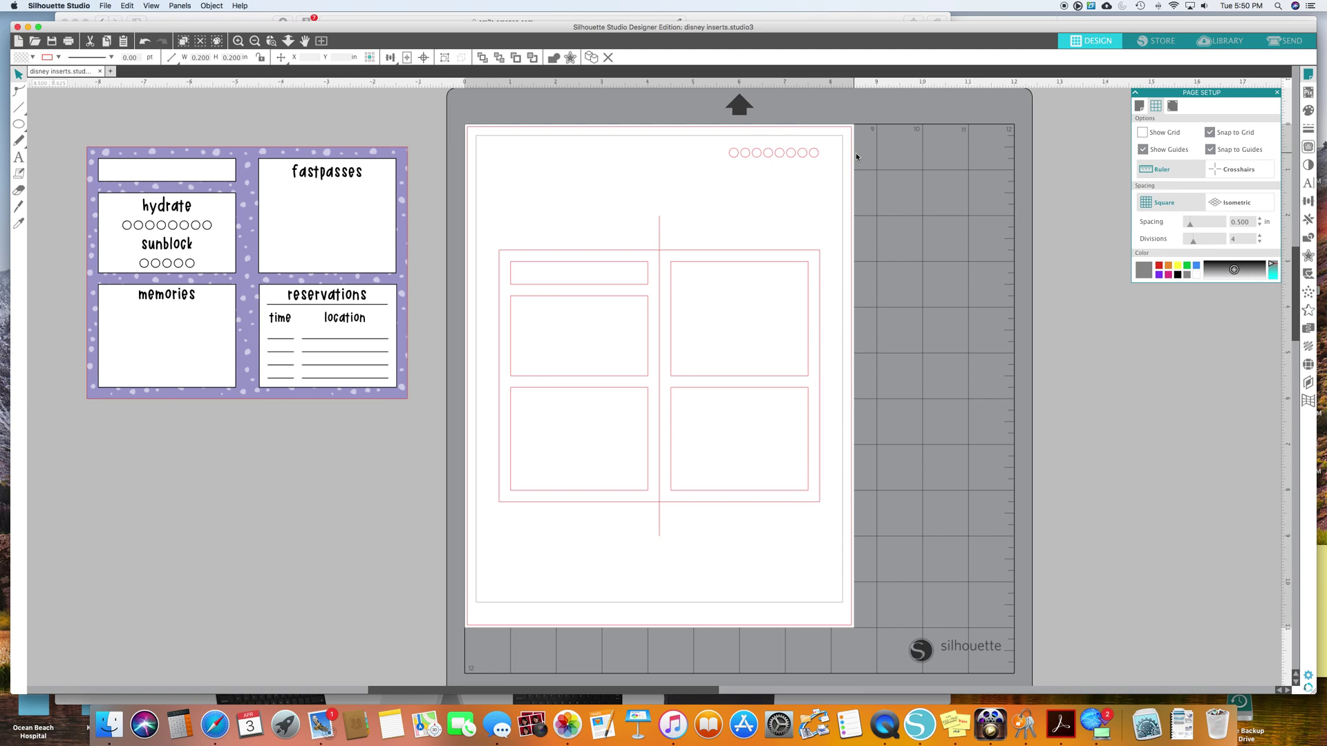
# Duplicate the first five circles of the row and place the copies as a second row below it.
pyautogui.moveTo(717, 156); pyautogui.dragTo(776, 157)
pyautogui.rightClick(774, 158)
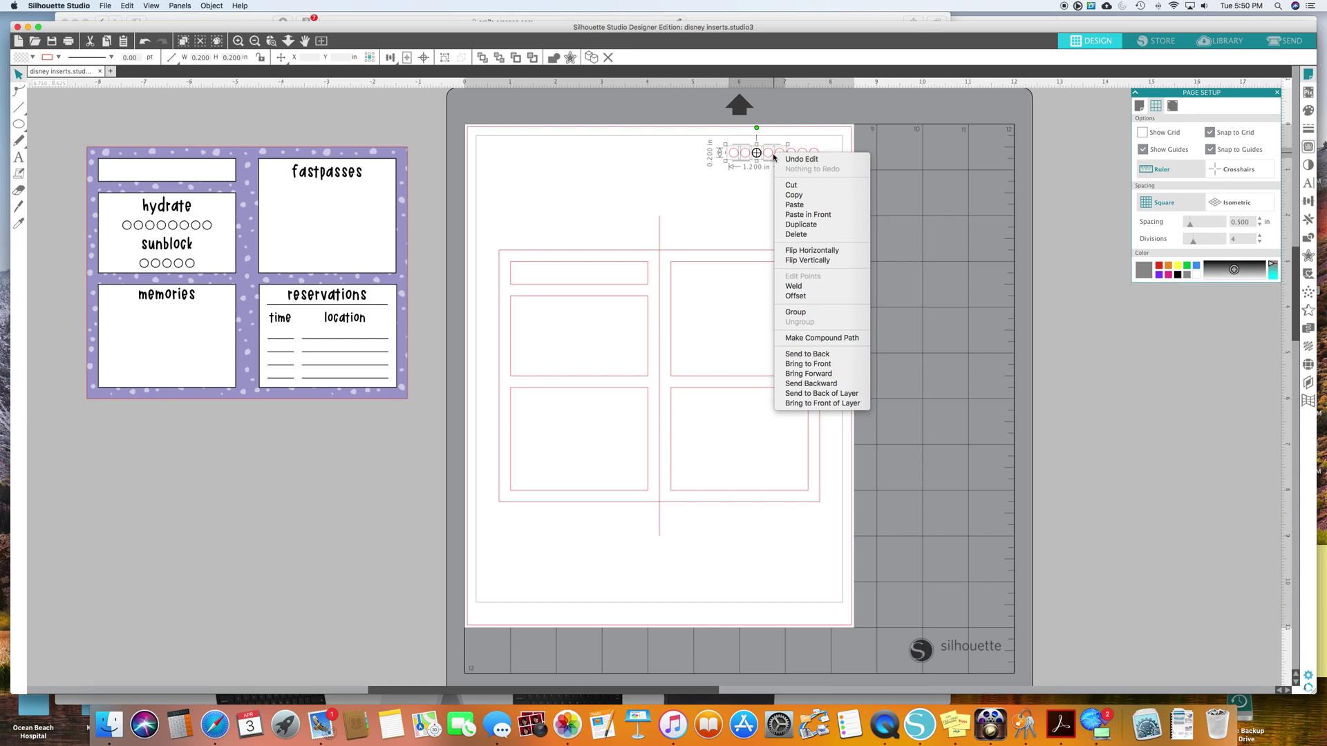
pyautogui.click(802, 232)
pyautogui.moveTo(785, 158); pyautogui.dragTo(800, 196)
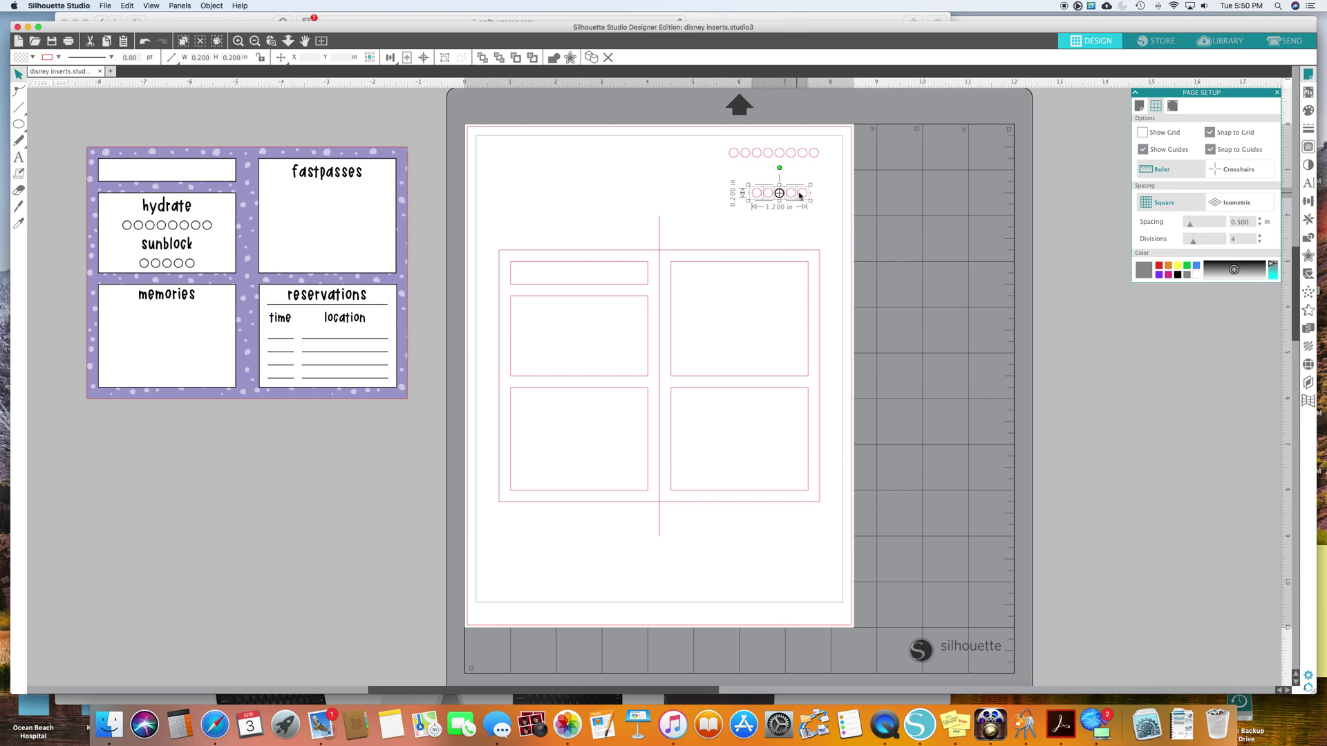
# Group the row of five circles, and group the row of eight circles separately.
pyautogui.rightClick(800, 196)
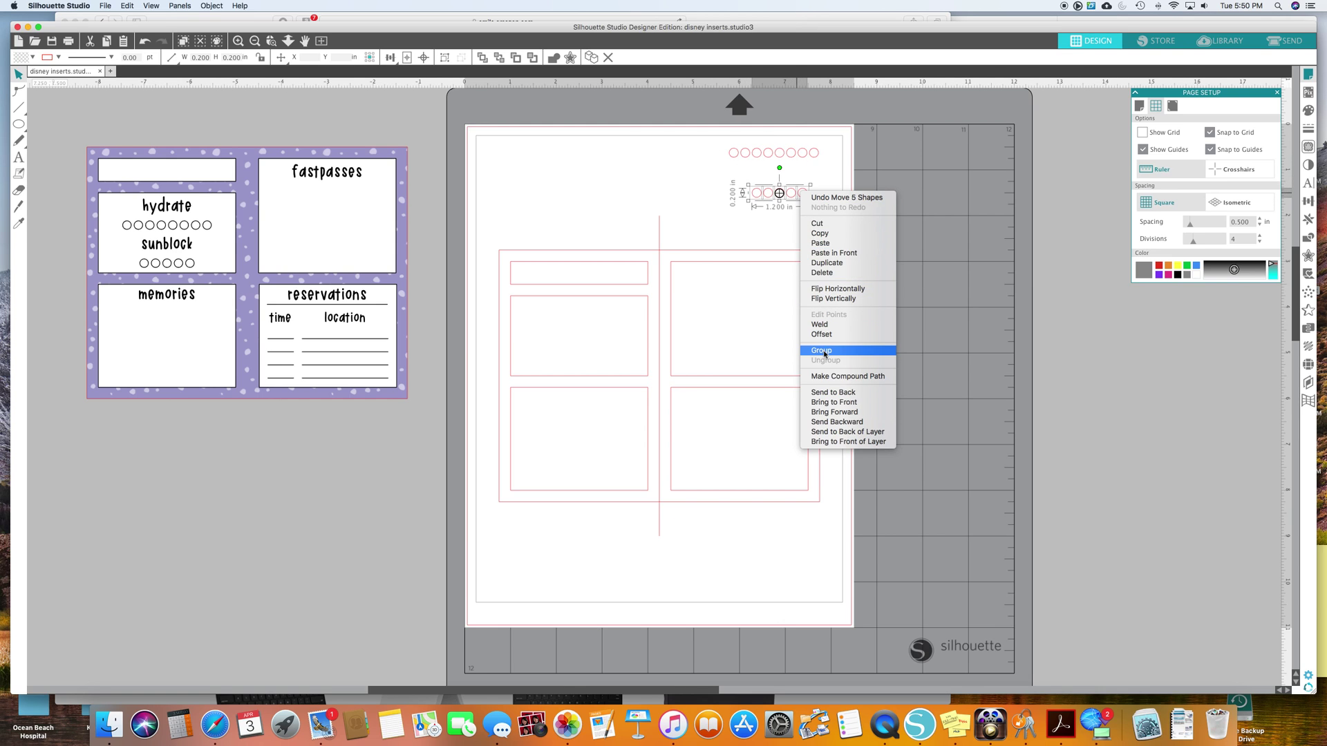
pyautogui.click(824, 351)
pyautogui.click(764, 150)
pyautogui.rightClick(734, 155)
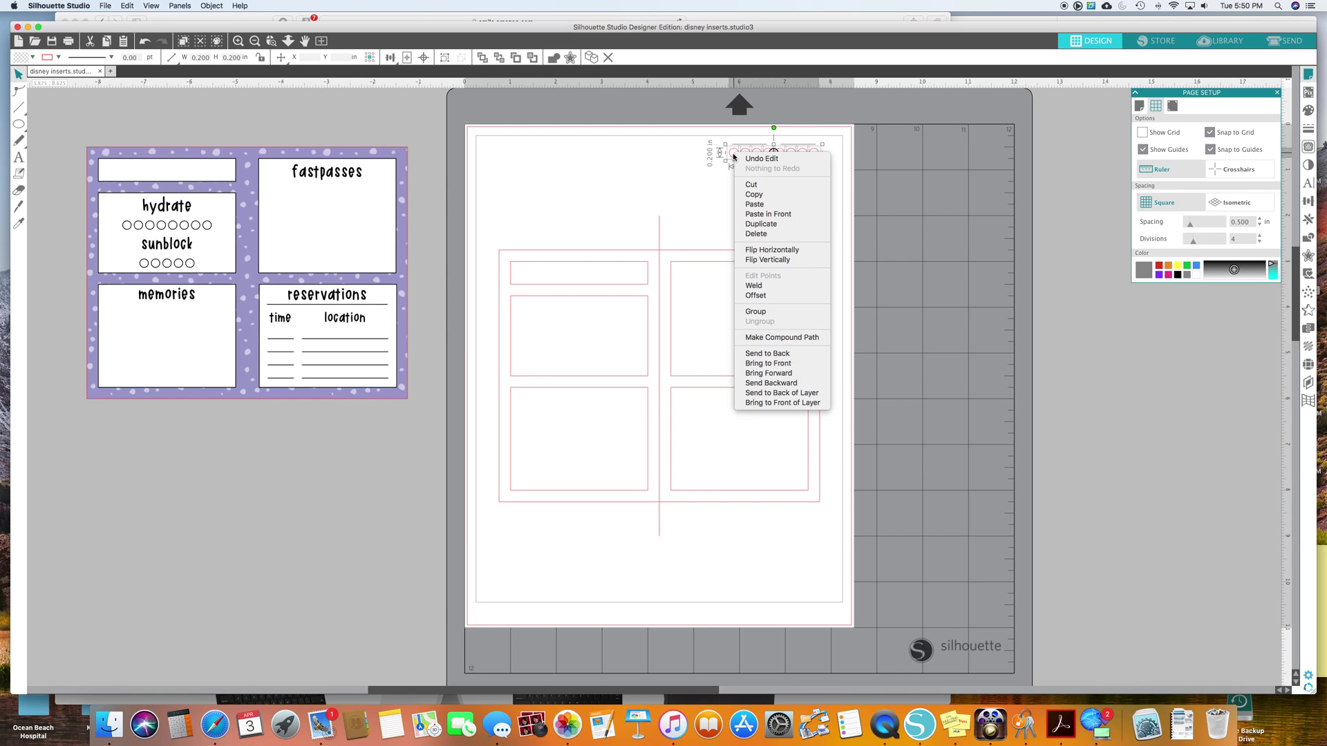
pyautogui.click(782, 312)
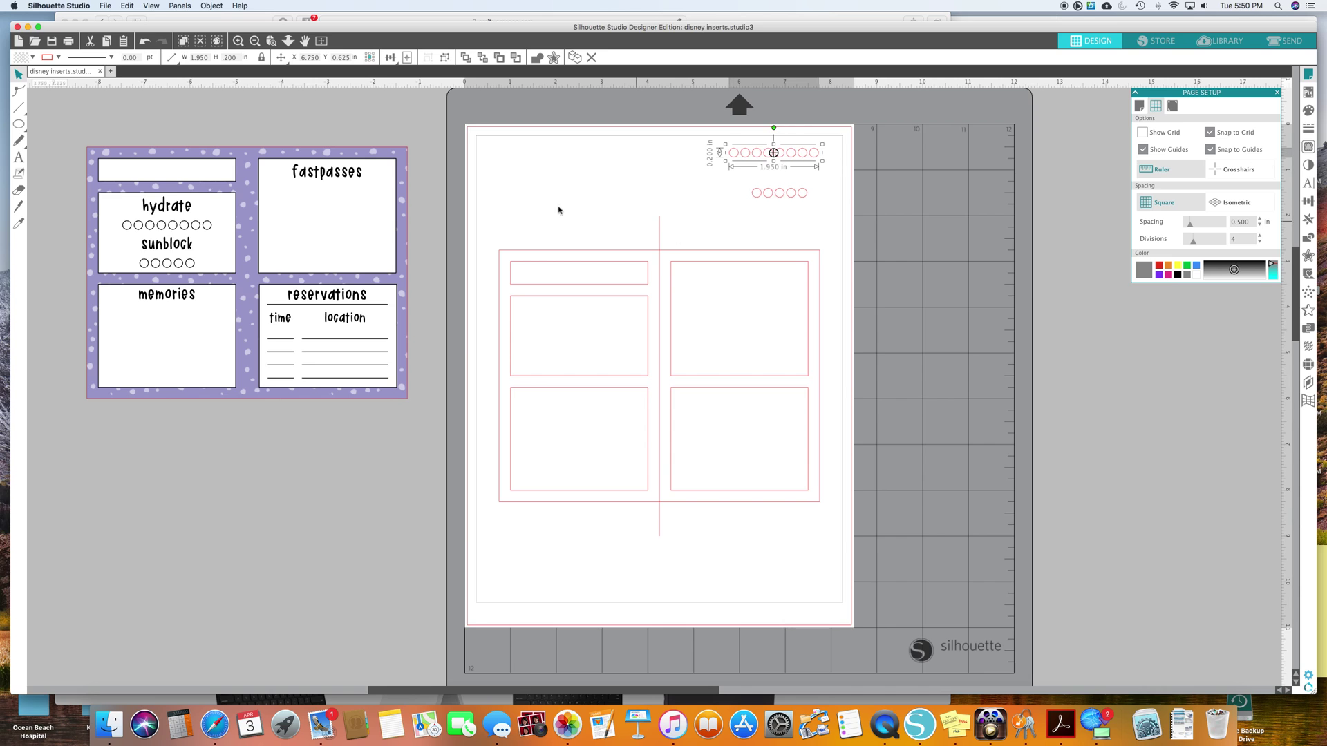
# Add the separate text labels "hydrate" and "sunblock" in the empty area beside the page, one below the other.
pyautogui.click(16, 160)
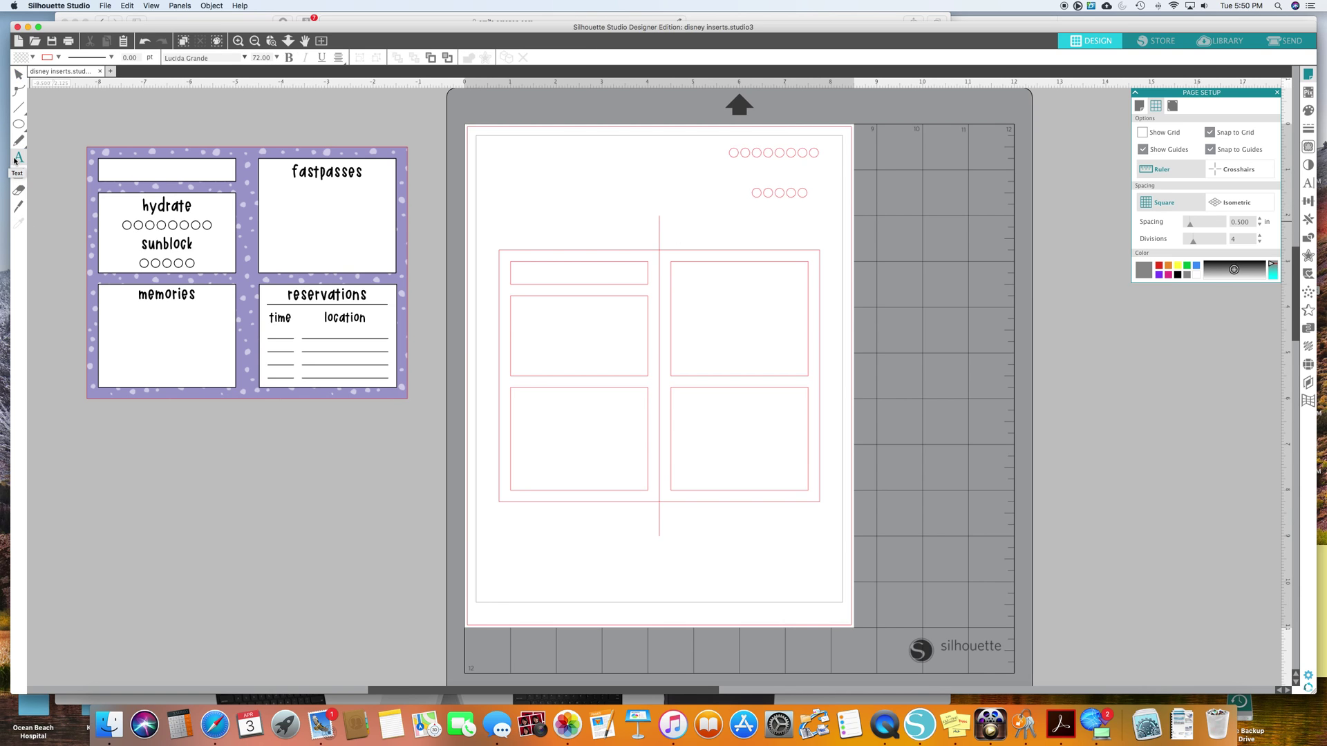
pyautogui.click(904, 221)
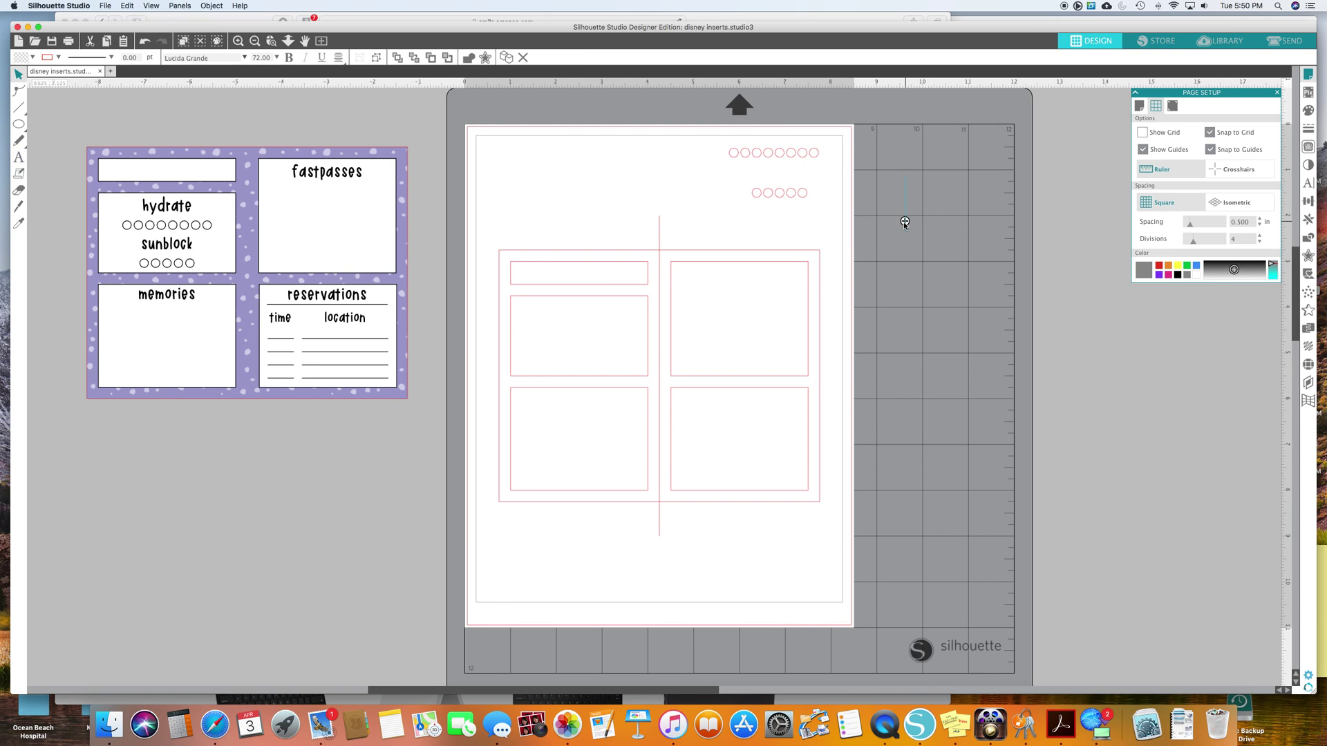
pyautogui.write('hydrate')
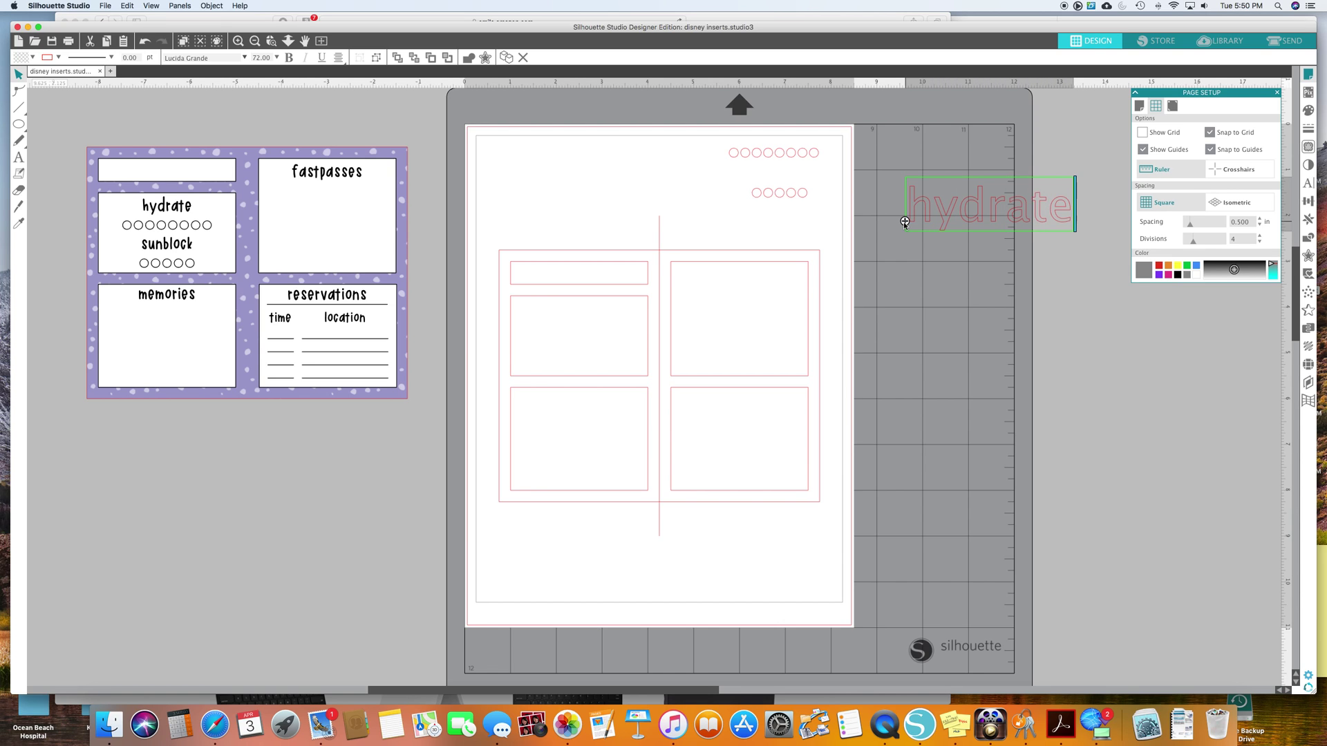
pyautogui.click(898, 287)
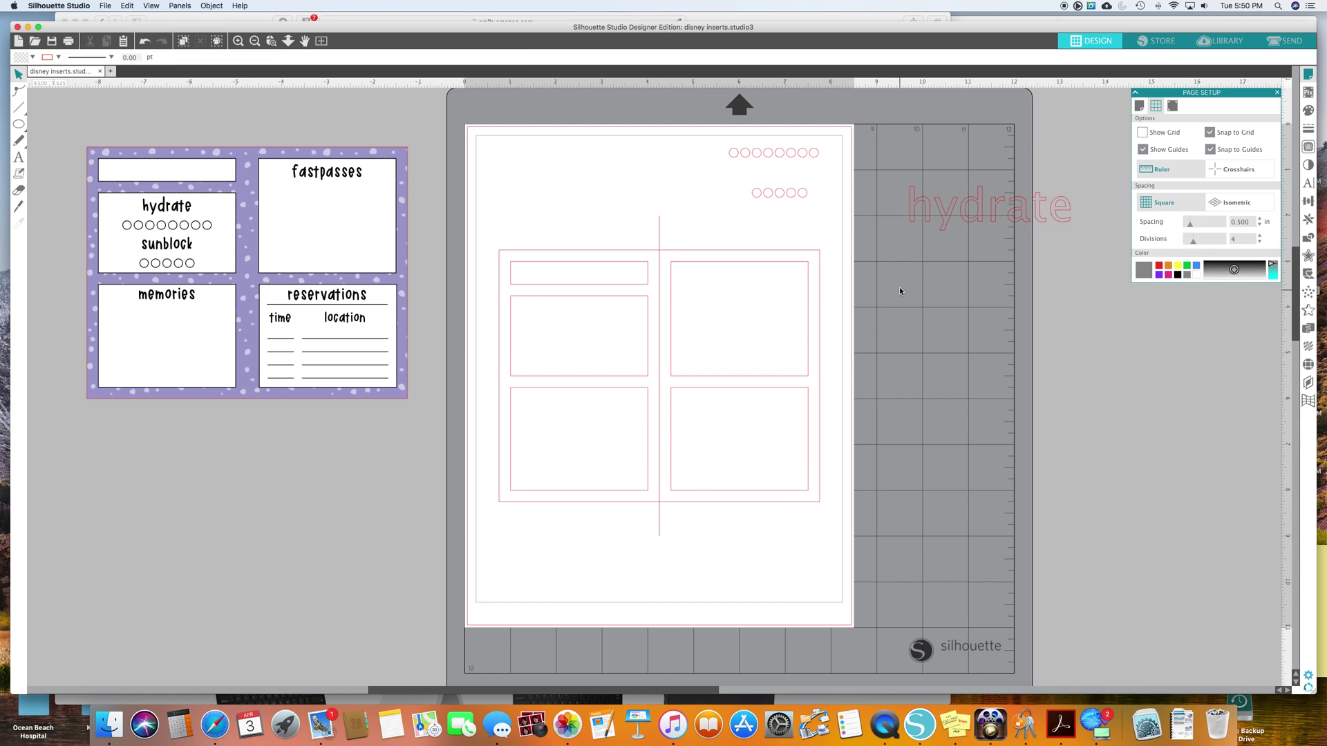
pyautogui.click(19, 157)
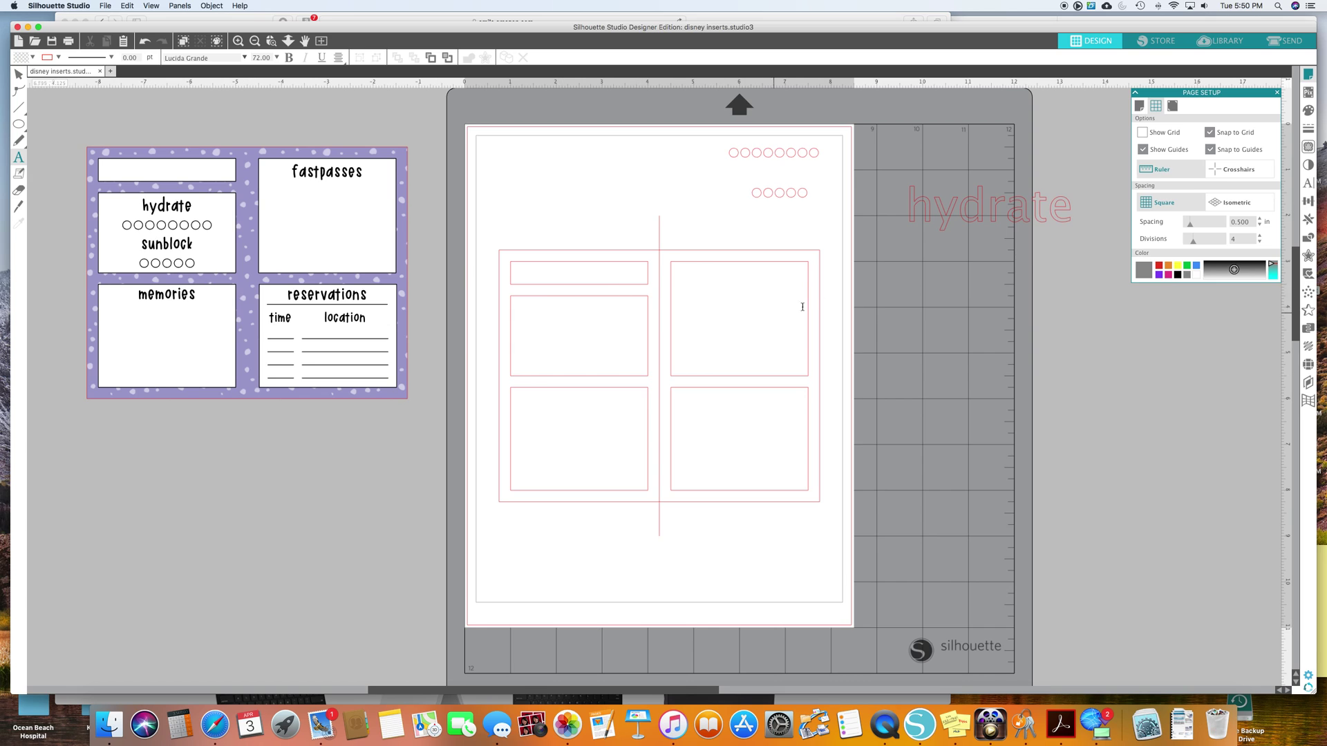
pyautogui.click(888, 301)
pyautogui.write('sunblock')
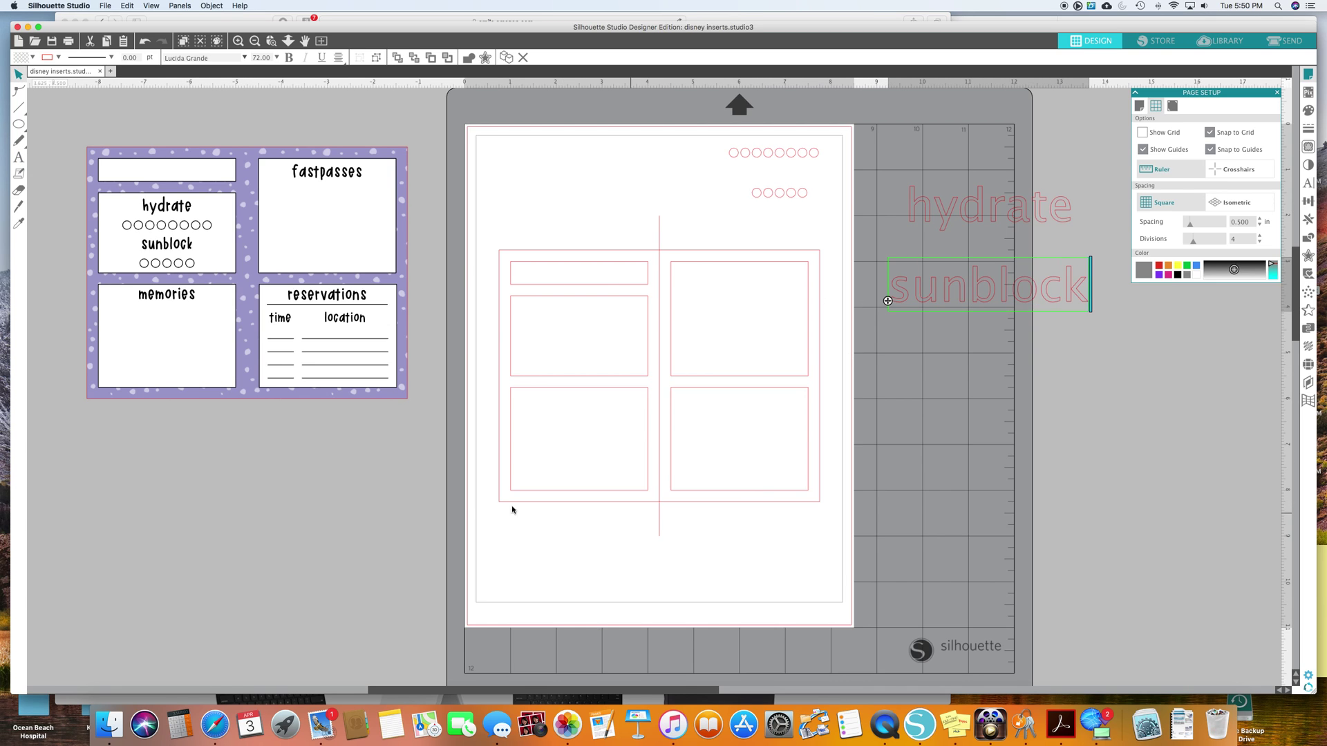
pyautogui.click(366, 504)
# Add the separate text labels "memories" and "fastpasses" beside the page, below "sunblock".
pyautogui.click(20, 158)
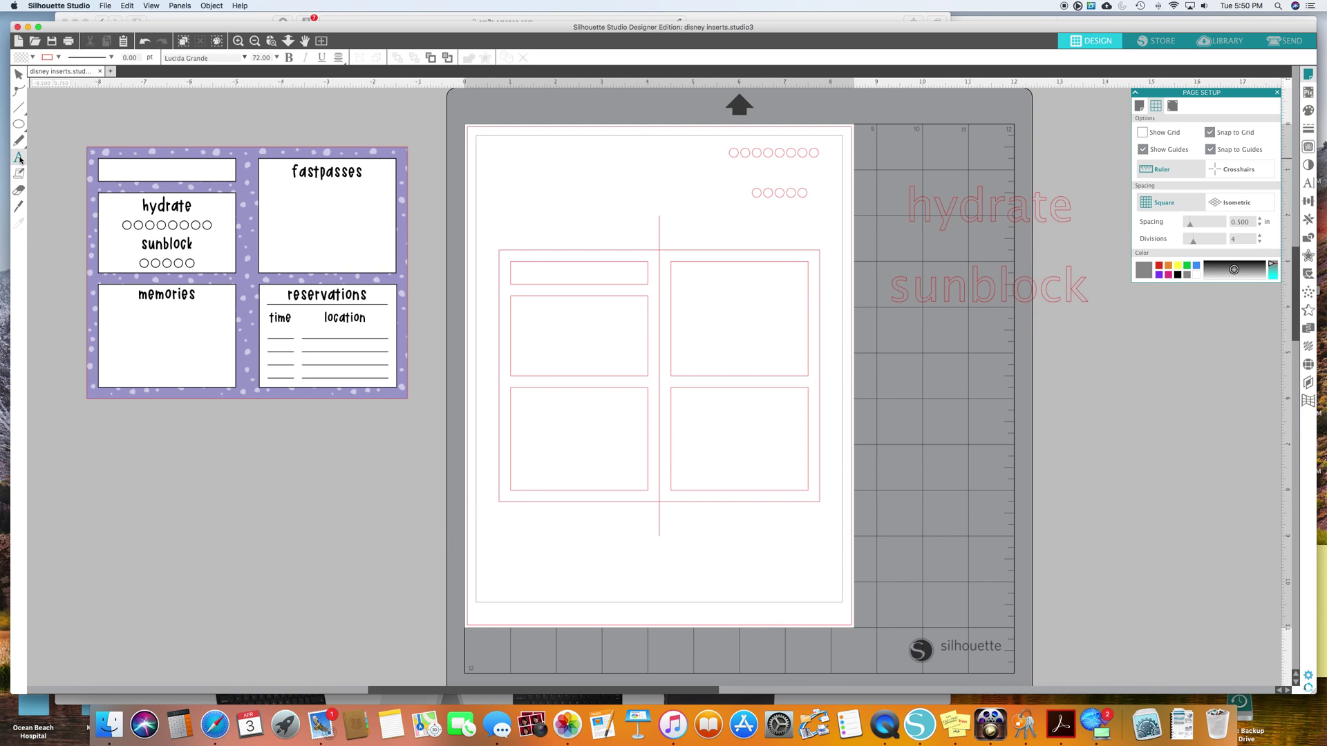
pyautogui.click(892, 381)
pyautogui.write('memories')
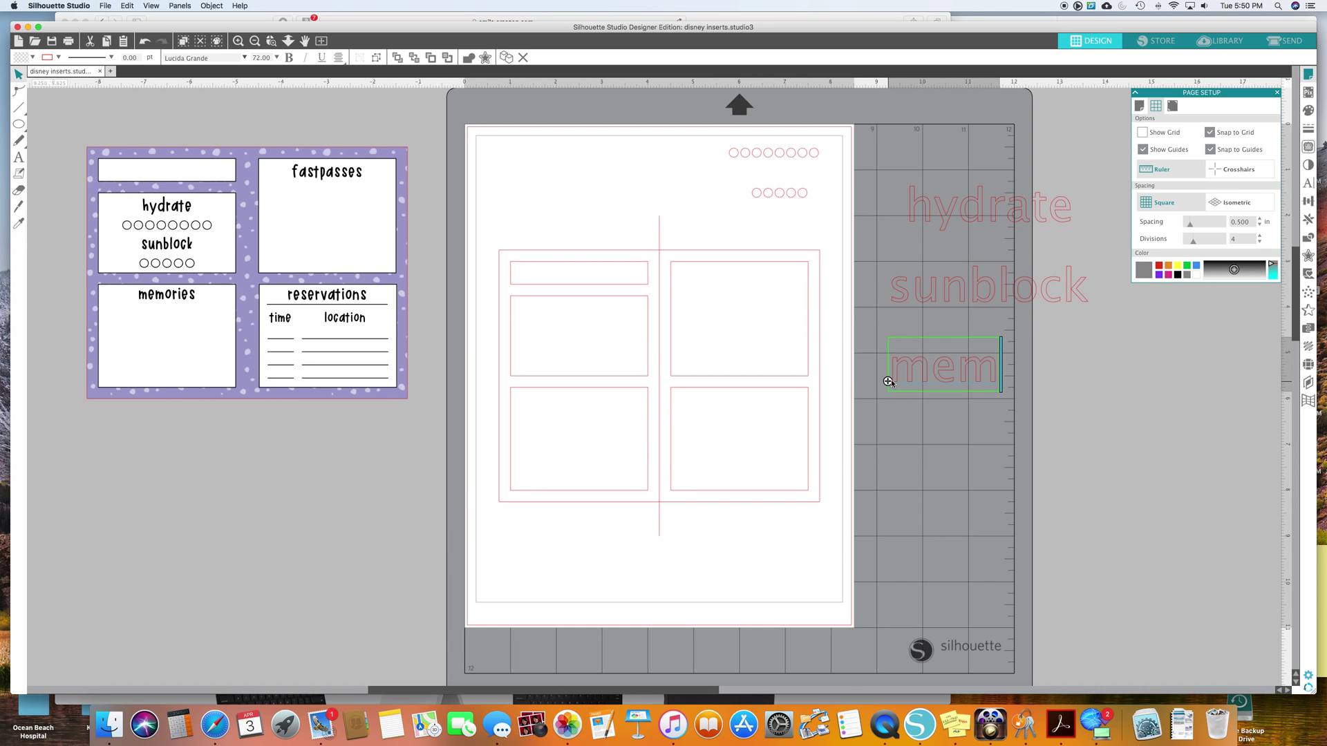
pyautogui.click(877, 459)
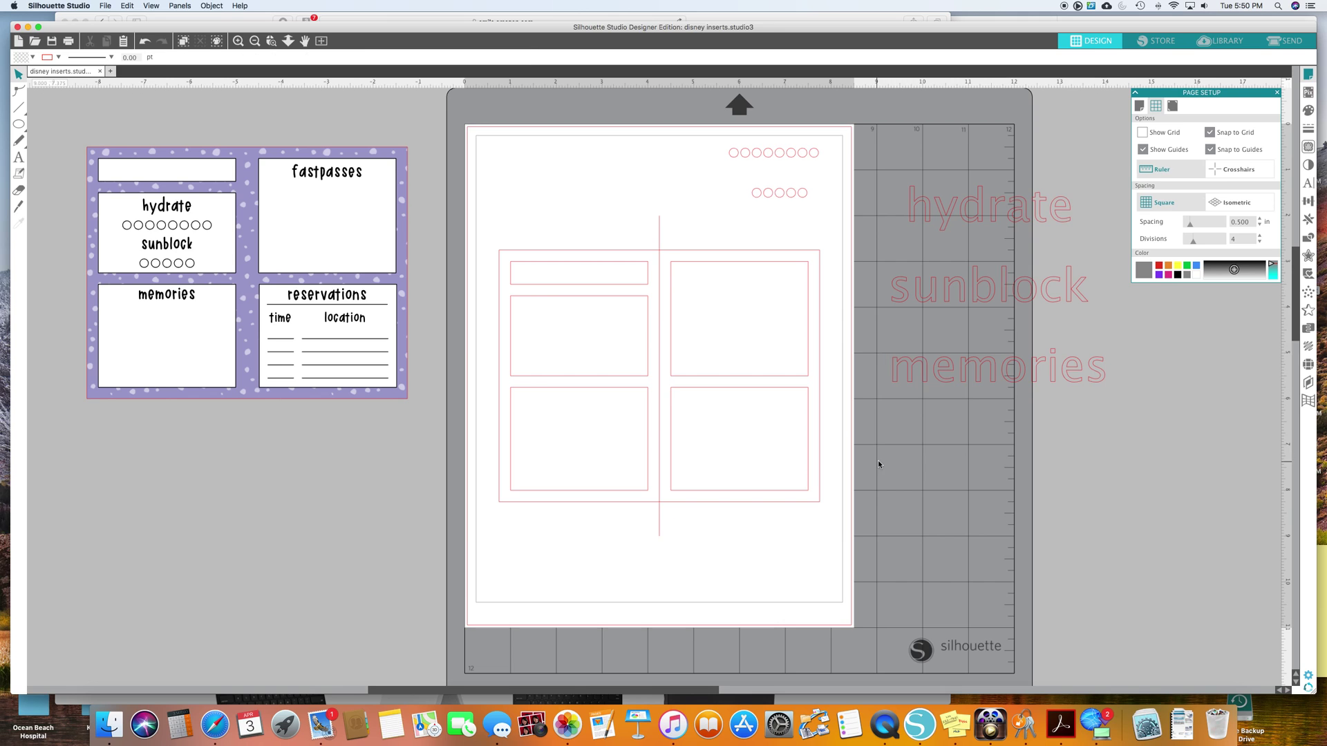
pyautogui.click(19, 159)
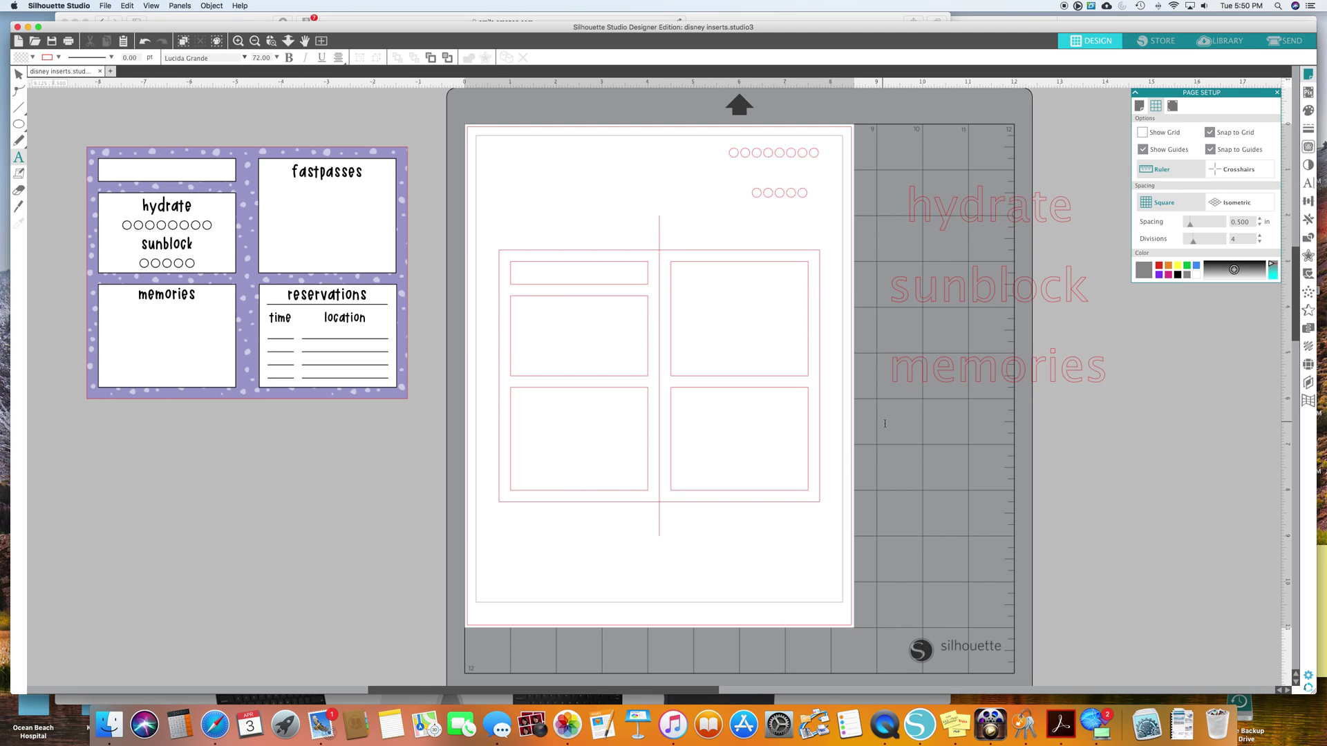
pyautogui.click(910, 467)
pyautogui.write('fast')
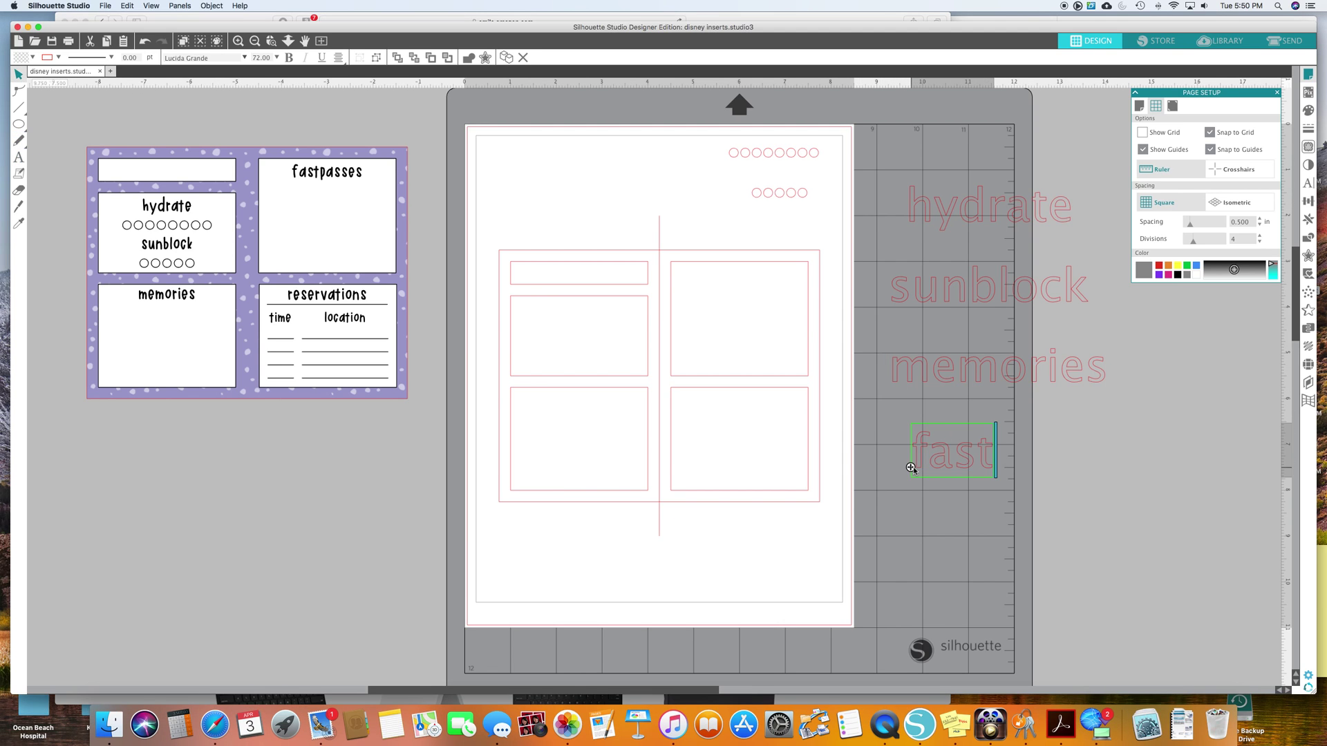
pyautogui.write('passes')
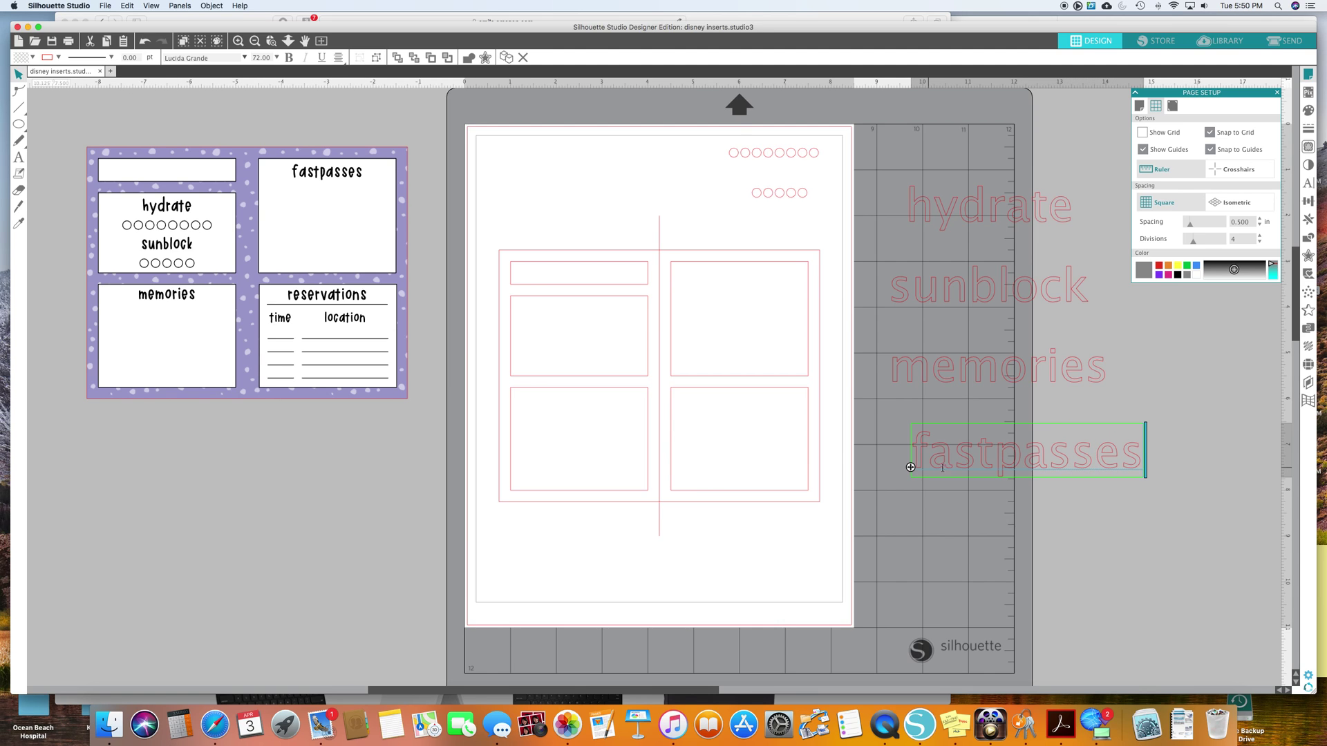
pyautogui.click(960, 539)
# Add the text label "reservations" beside the page, below "fastpasses".
pyautogui.click(18, 109)
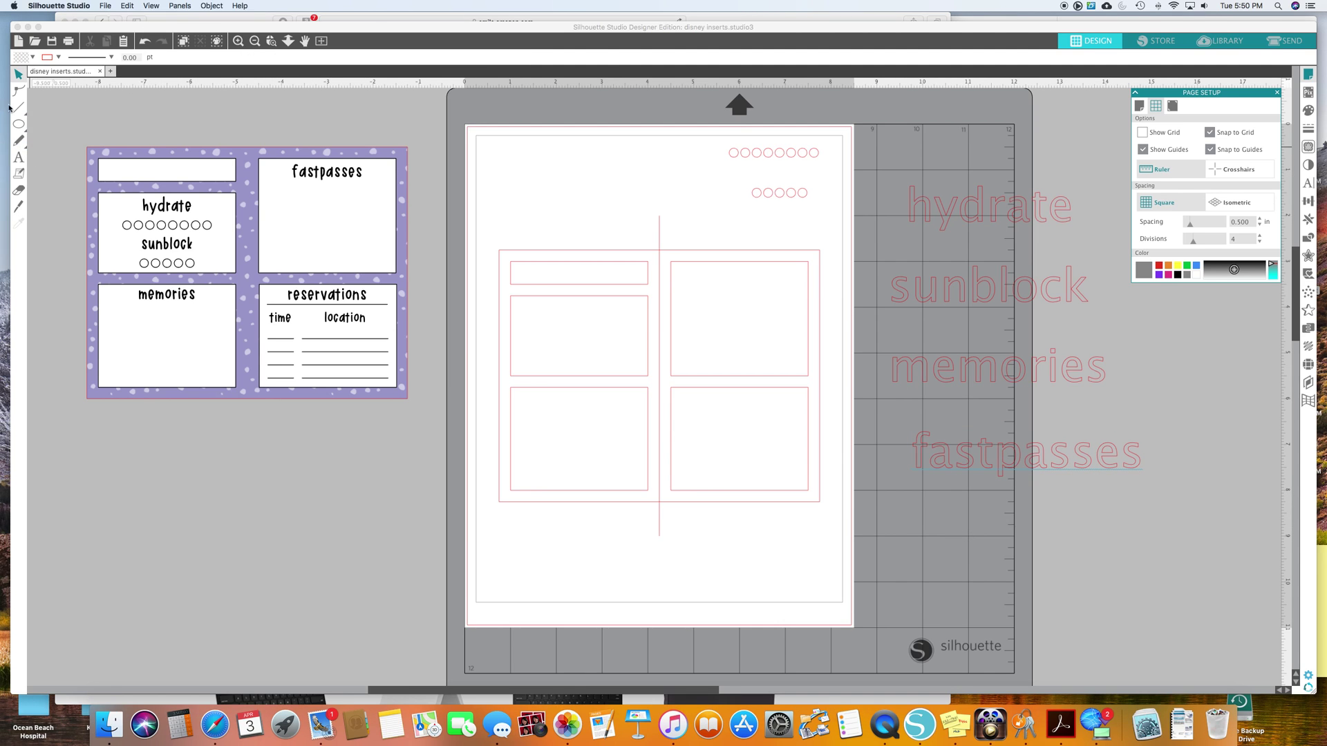
pyautogui.click(18, 158)
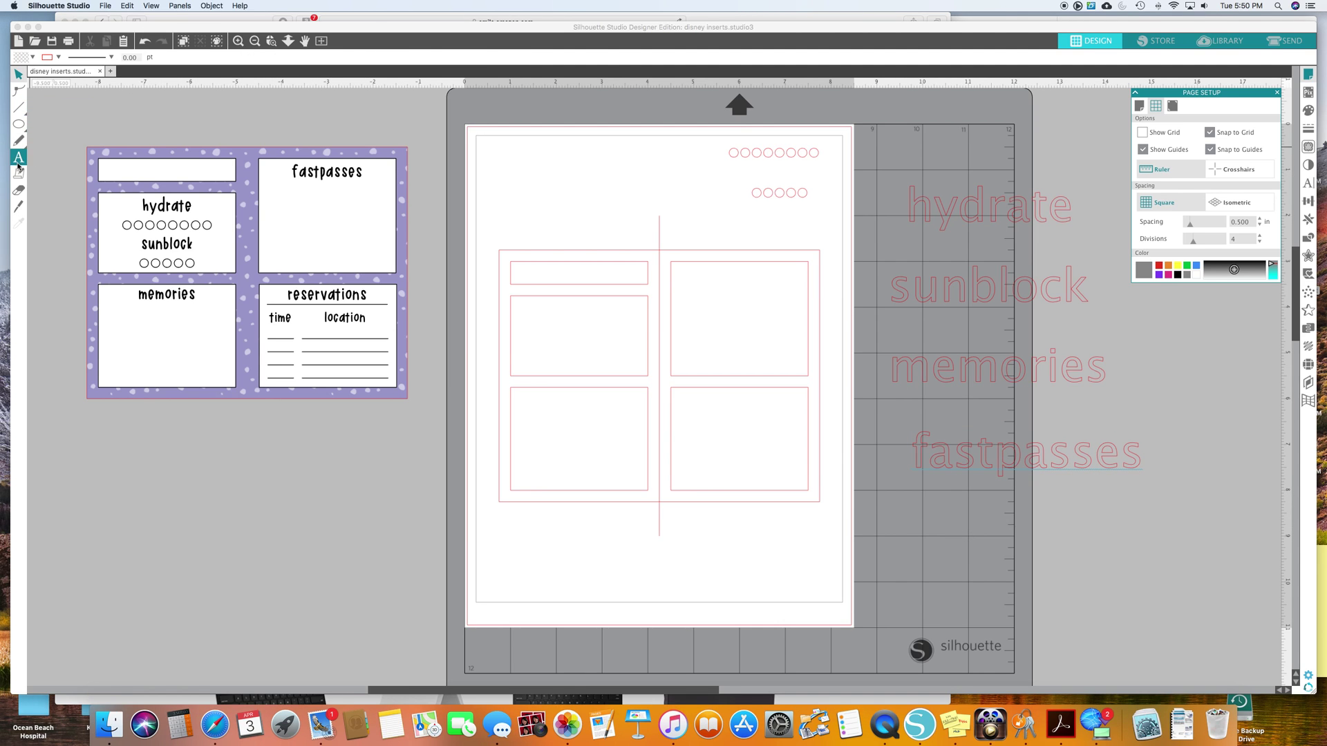
pyautogui.click(869, 538)
pyautogui.write('reser')
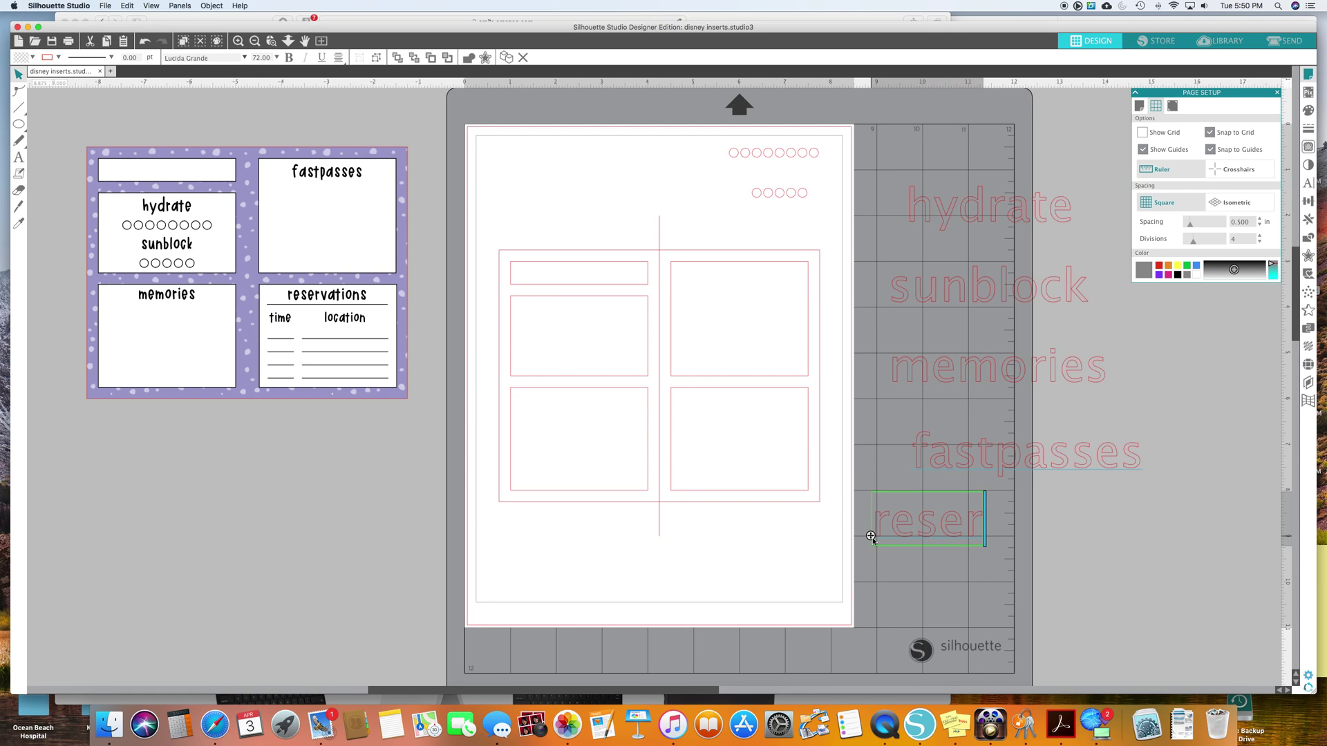
pyautogui.write('vations')
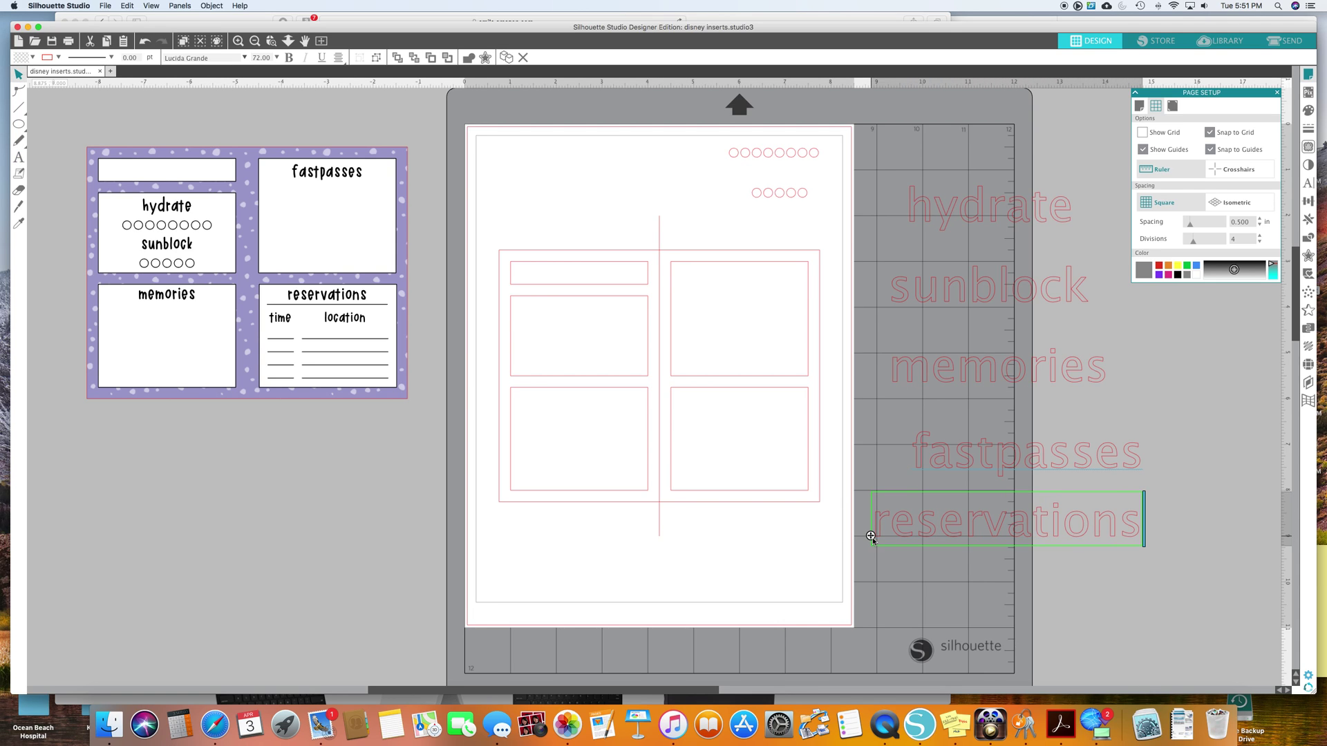
pyautogui.press('Escape')
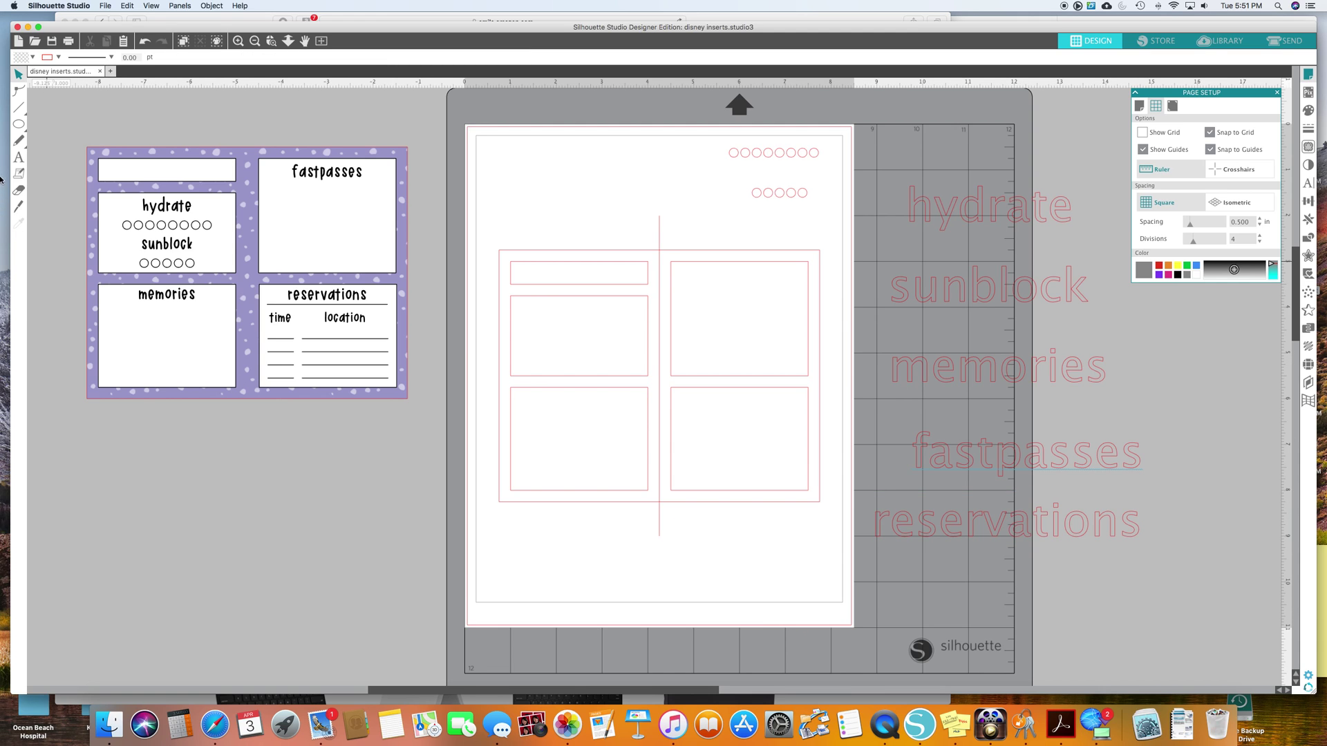
# Add the separate text labels "time" and "location" below "reservations", and move "reservations" up clear of "time".
pyautogui.click(18, 157)
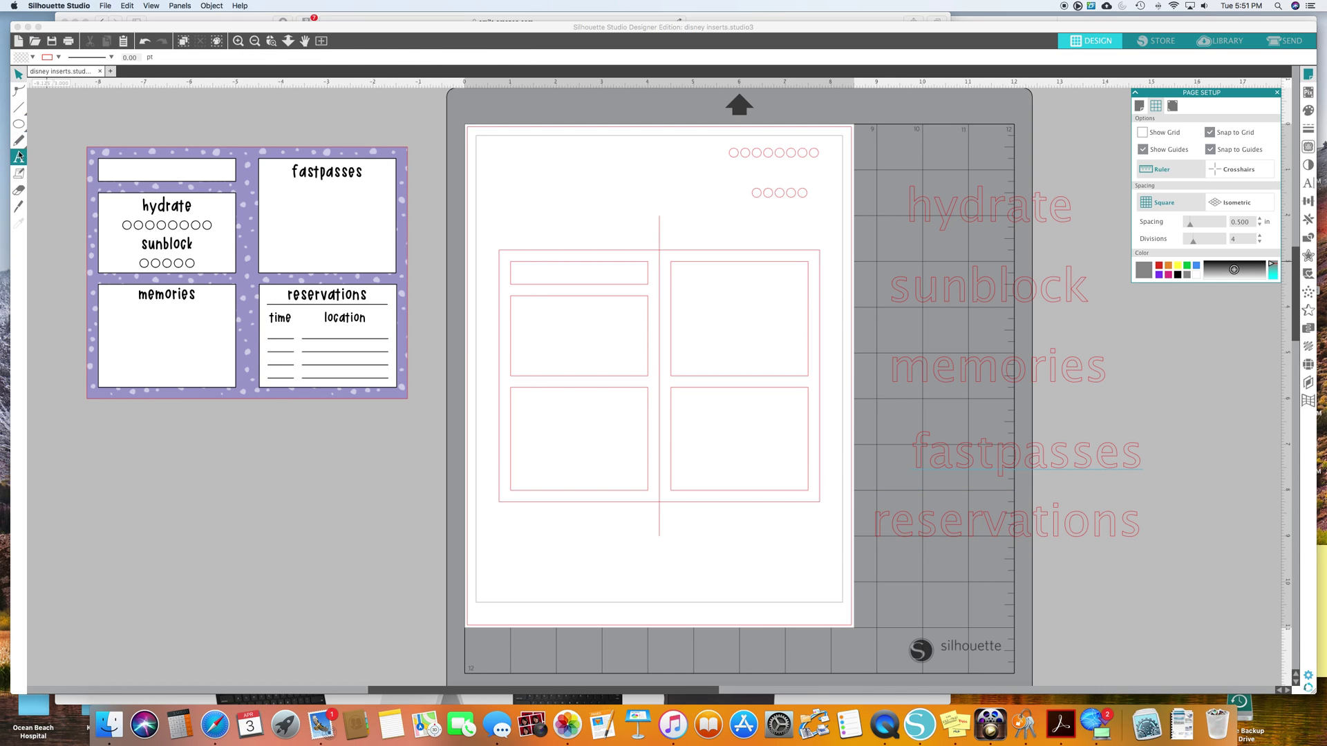
pyautogui.click(917, 559)
pyautogui.write('time')
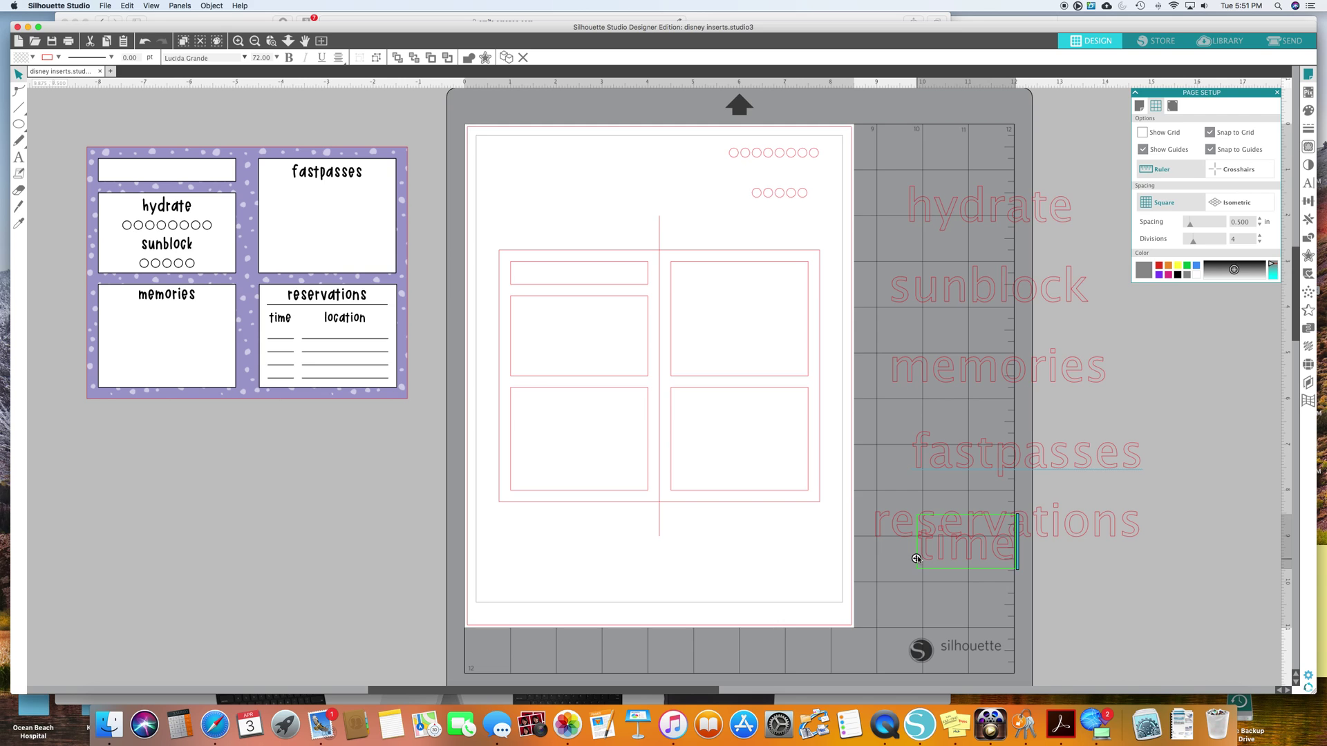
pyautogui.press('Escape')
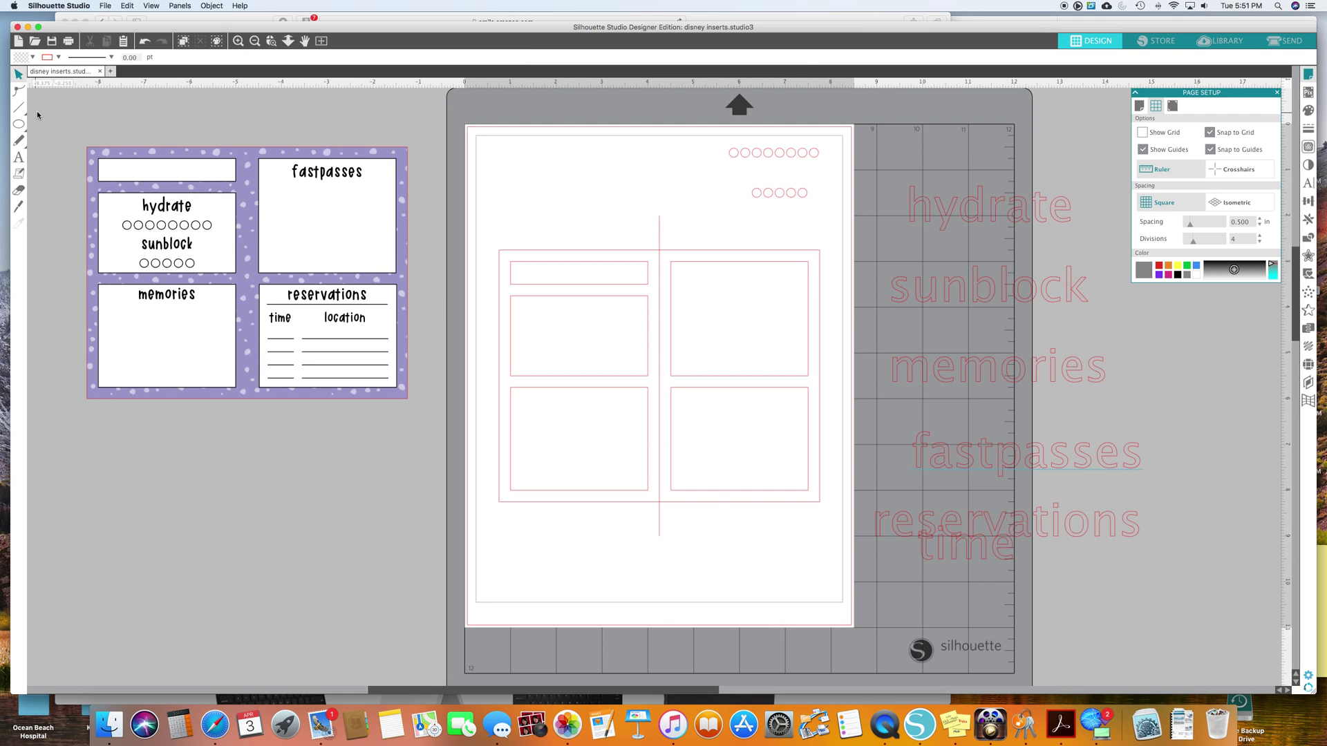
pyautogui.click(23, 157)
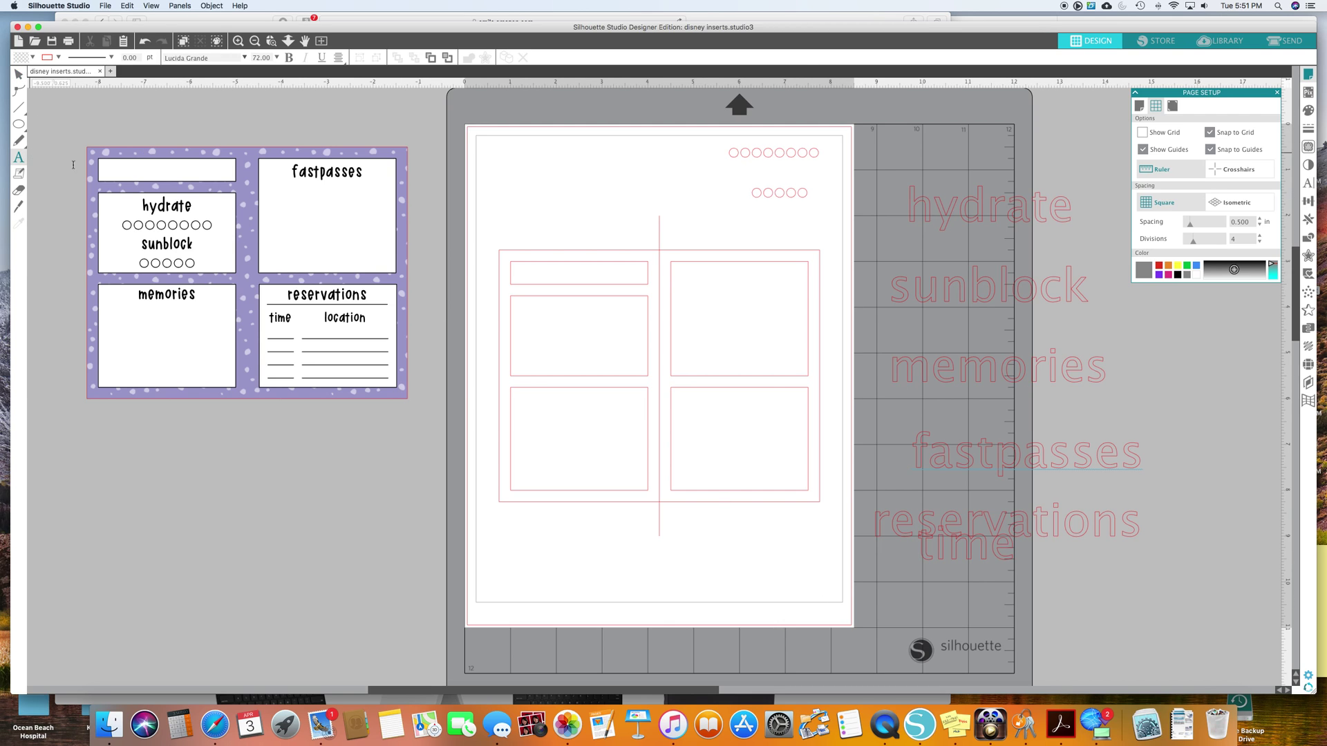
pyautogui.click(884, 603)
pyautogui.write('loca')
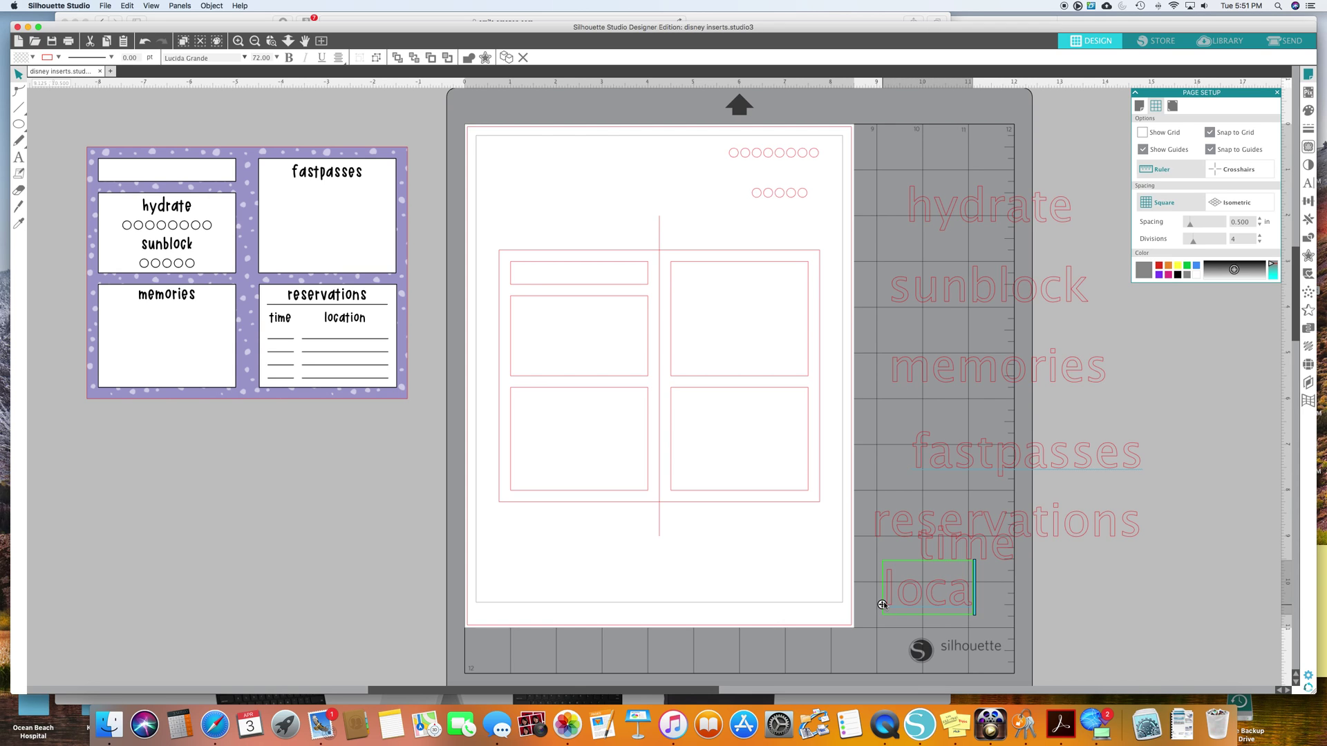
pyautogui.write('tion')
pyautogui.click(1096, 608)
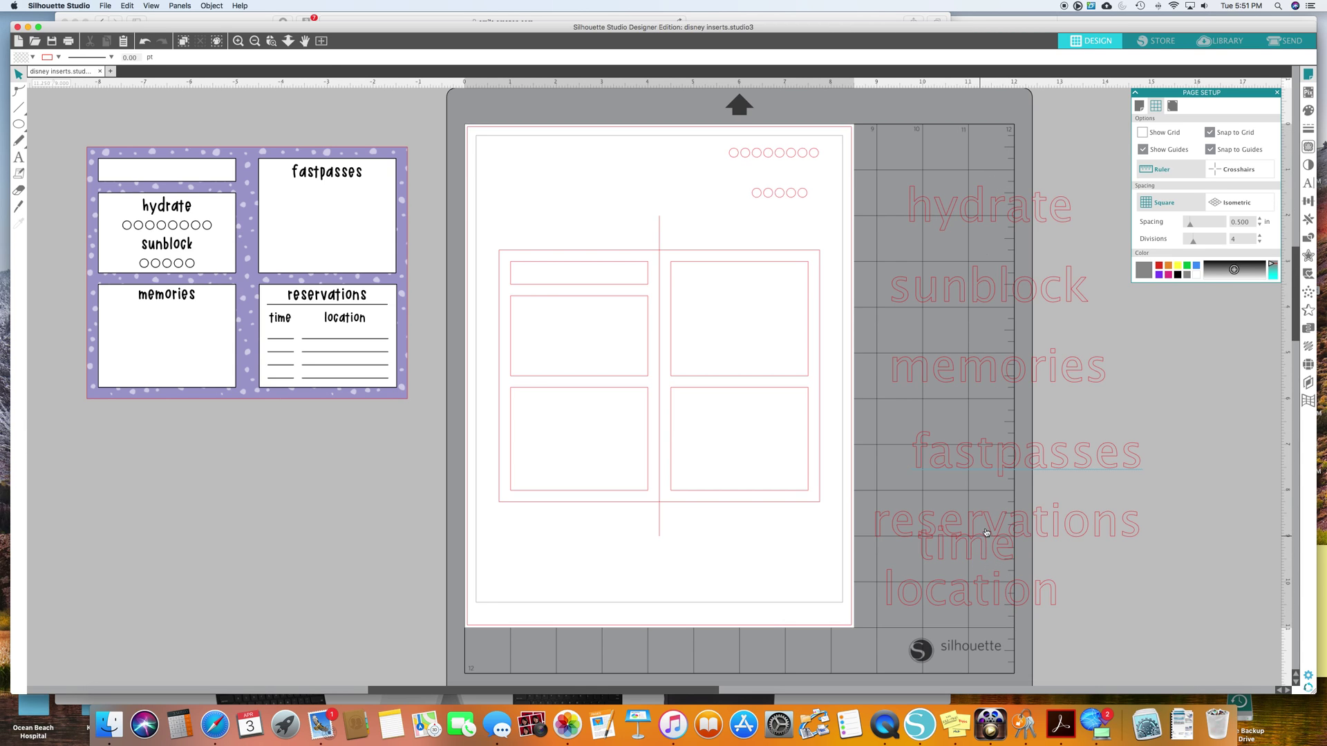
pyautogui.moveTo(1002, 525); pyautogui.dragTo(1001, 498)
pyautogui.click(1074, 540)
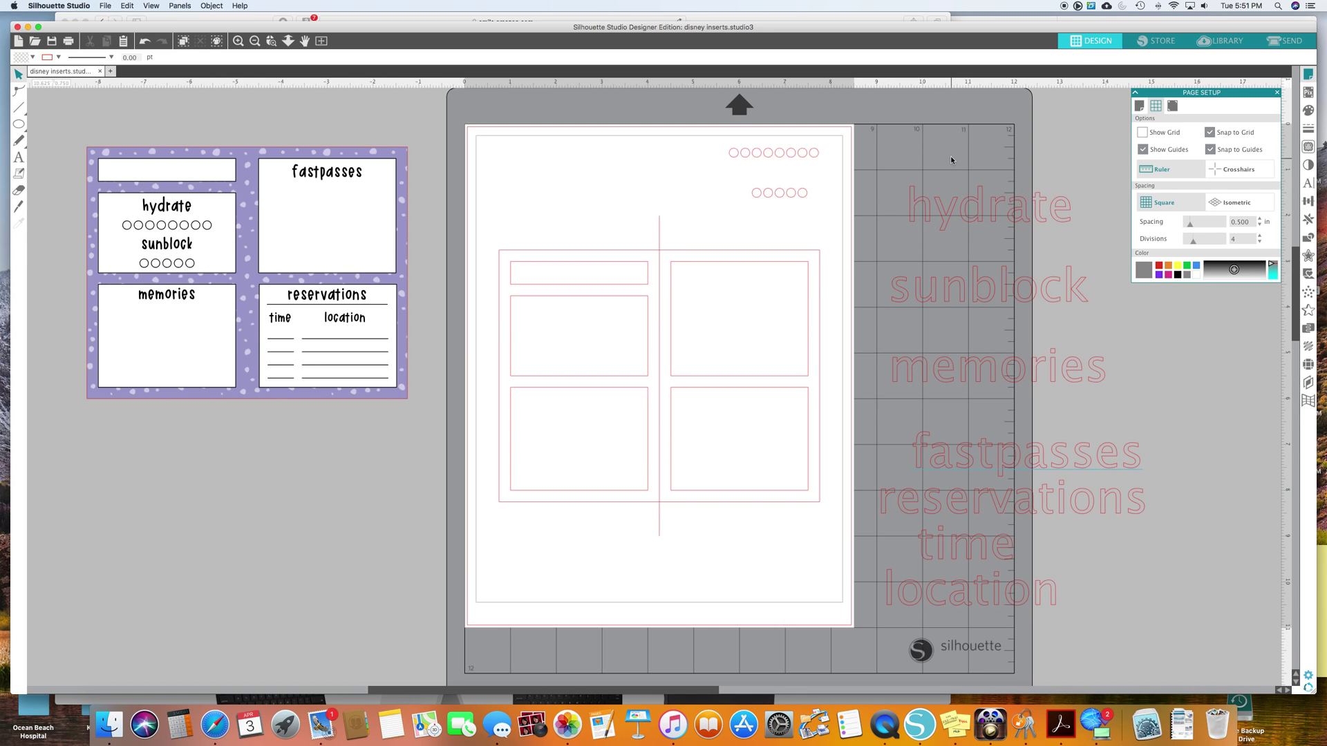
# Give all seven text labels a transparent line color and a solid black fill.
pyautogui.moveTo(951, 155); pyautogui.dragTo(969, 615)
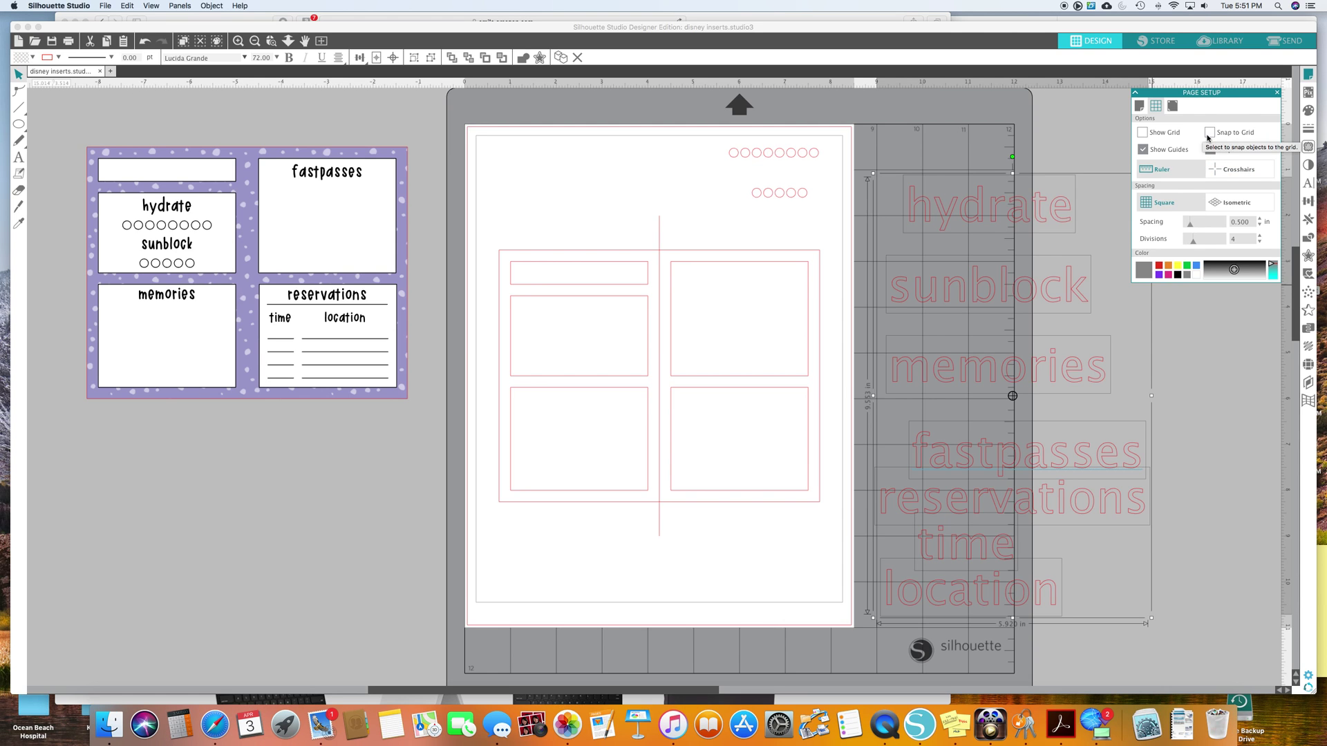
pyautogui.click(1307, 130)
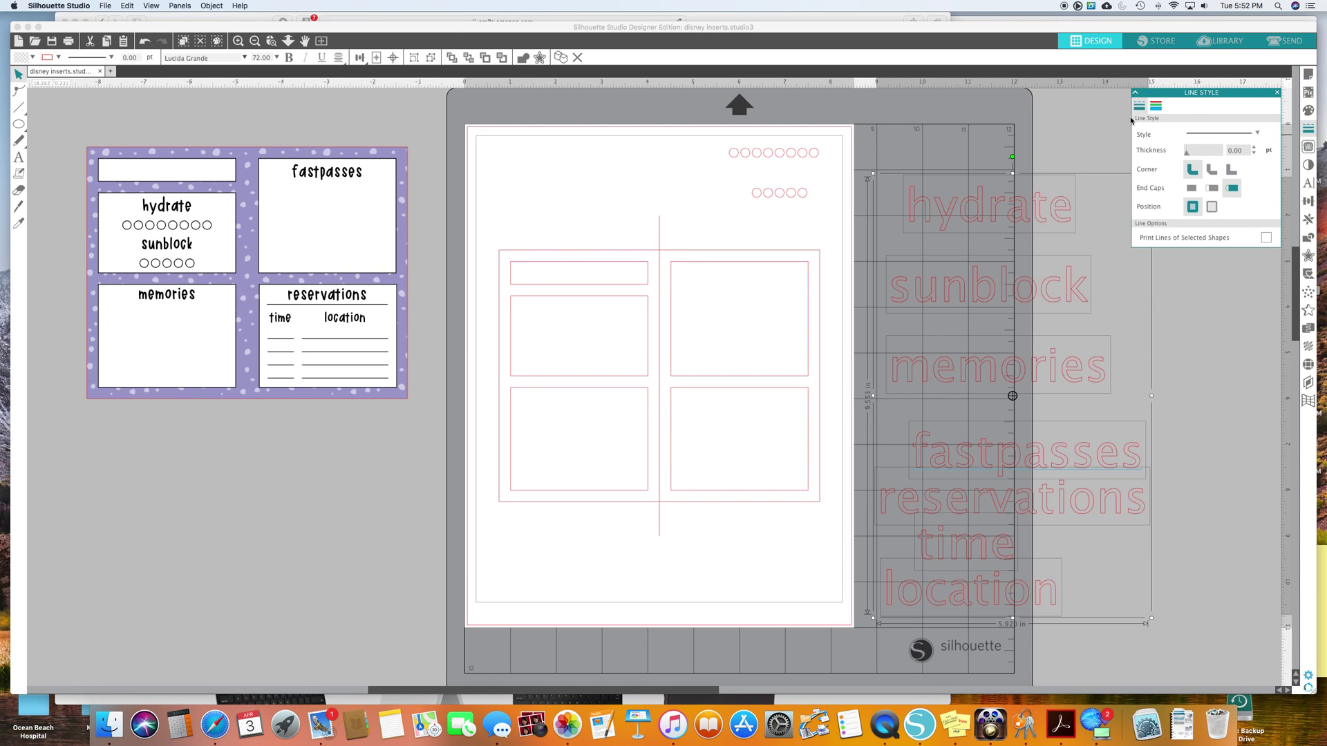
pyautogui.click(1156, 107)
pyautogui.click(1224, 137)
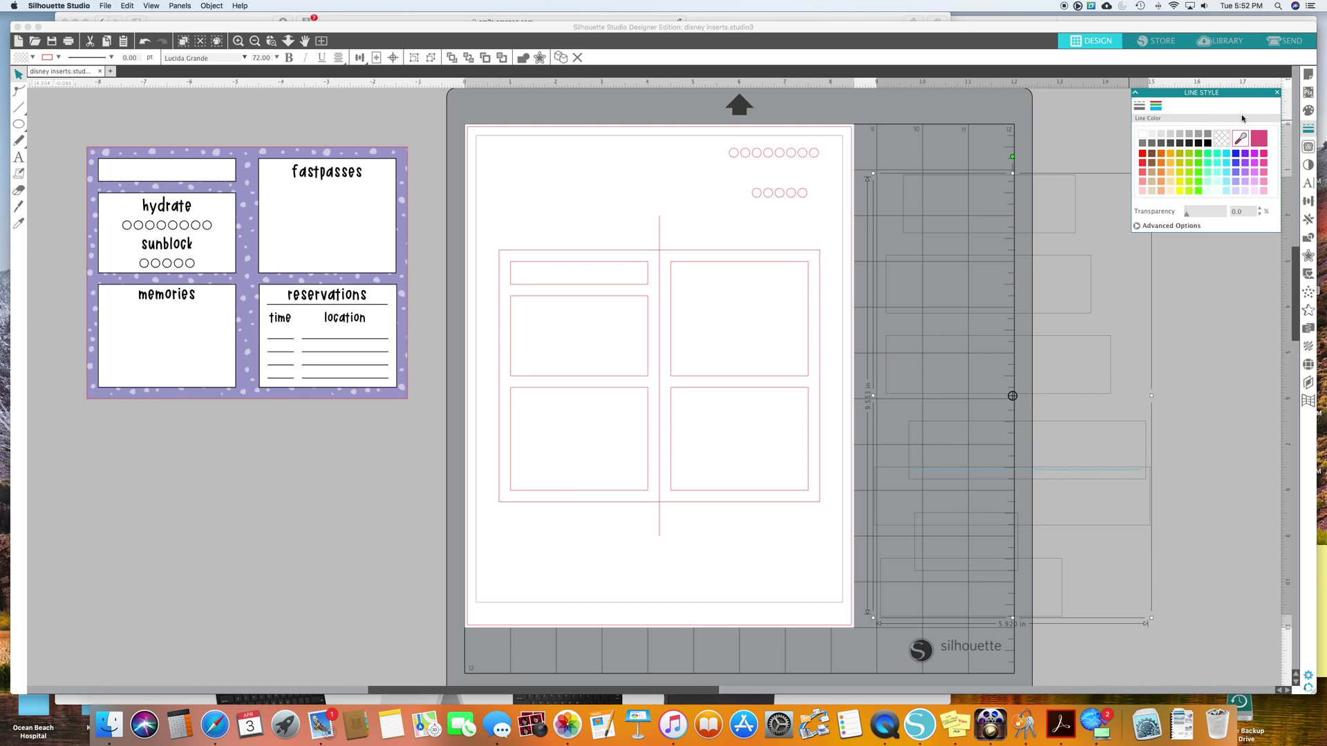
pyautogui.click(1313, 114)
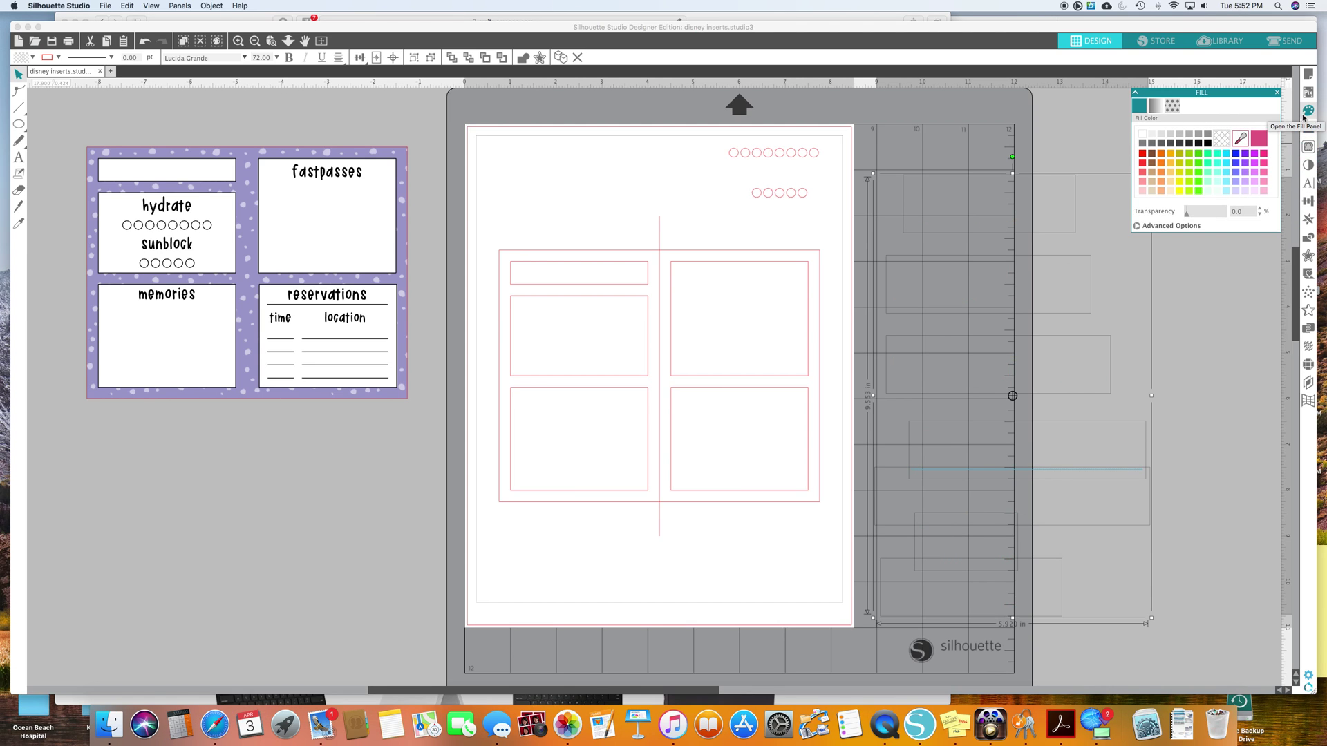
pyautogui.click(1209, 143)
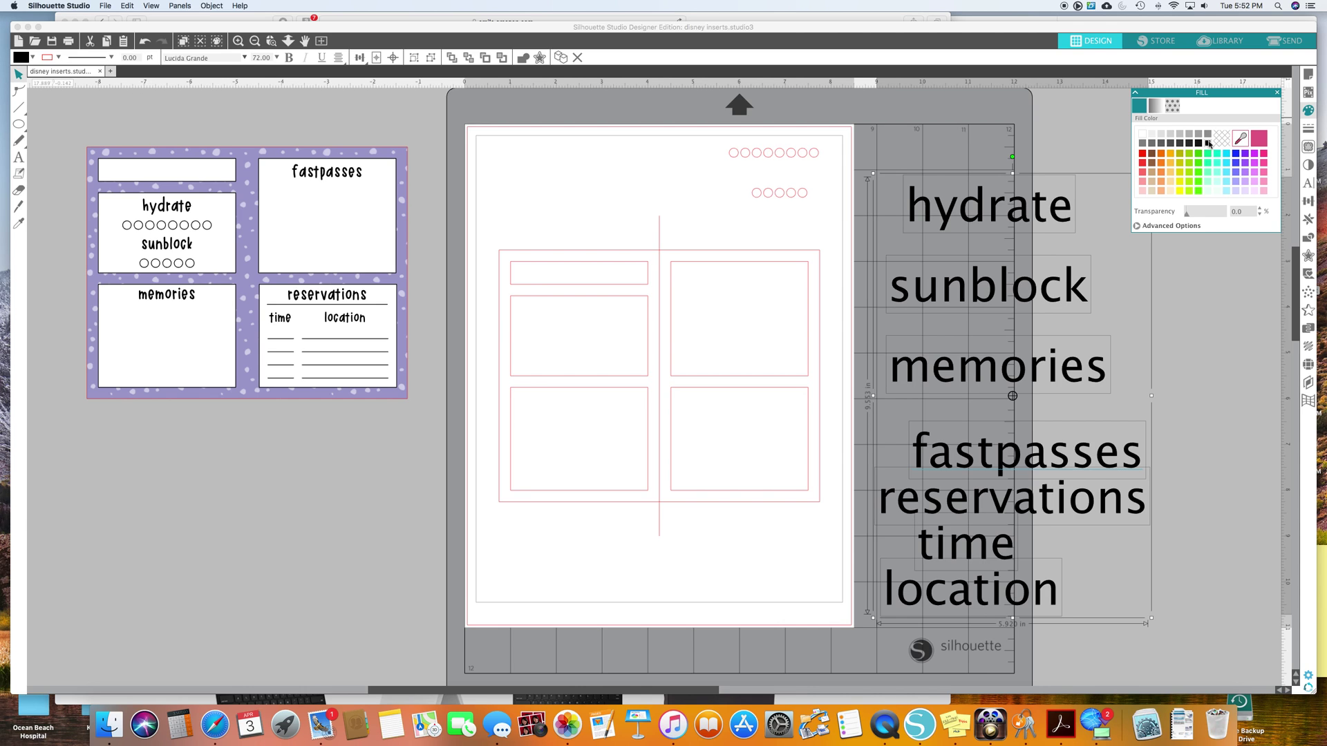
# Open the text style settings for the seven selected labels.
pyautogui.click(1309, 185)
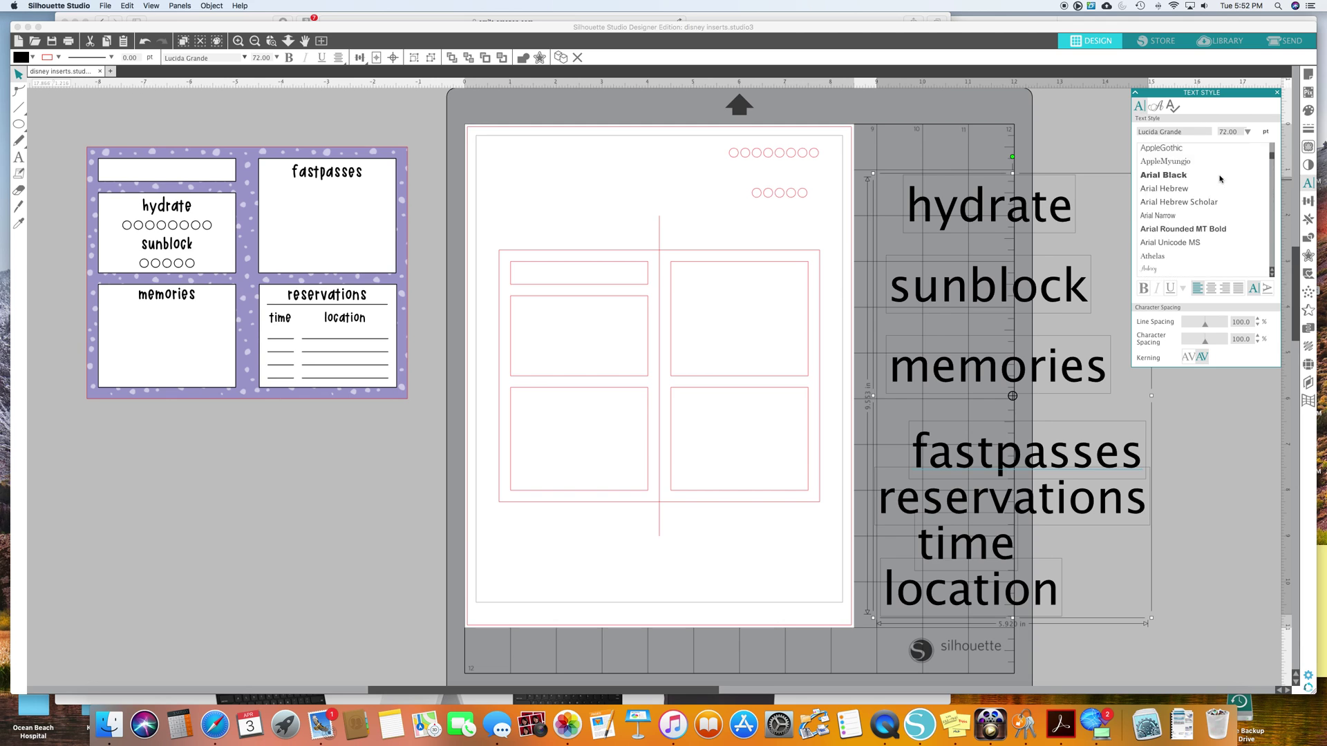